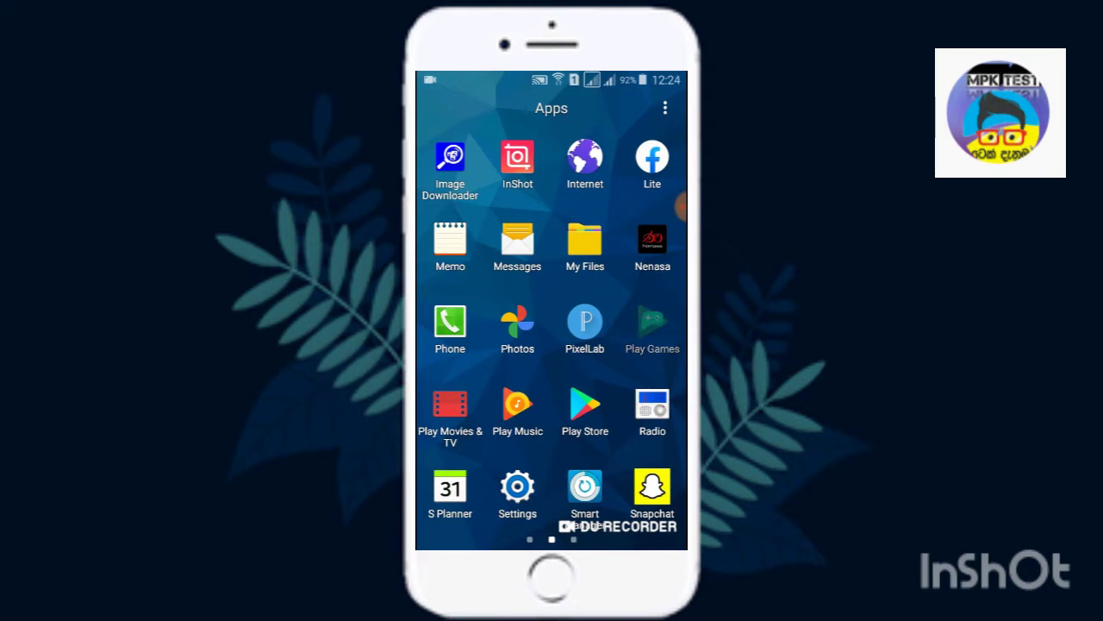
# - View the Storage breakdown showing used space, available space and 202MB of cached data
pyautogui.moveTo(653, 328); pyautogui.dragTo(465, 328)
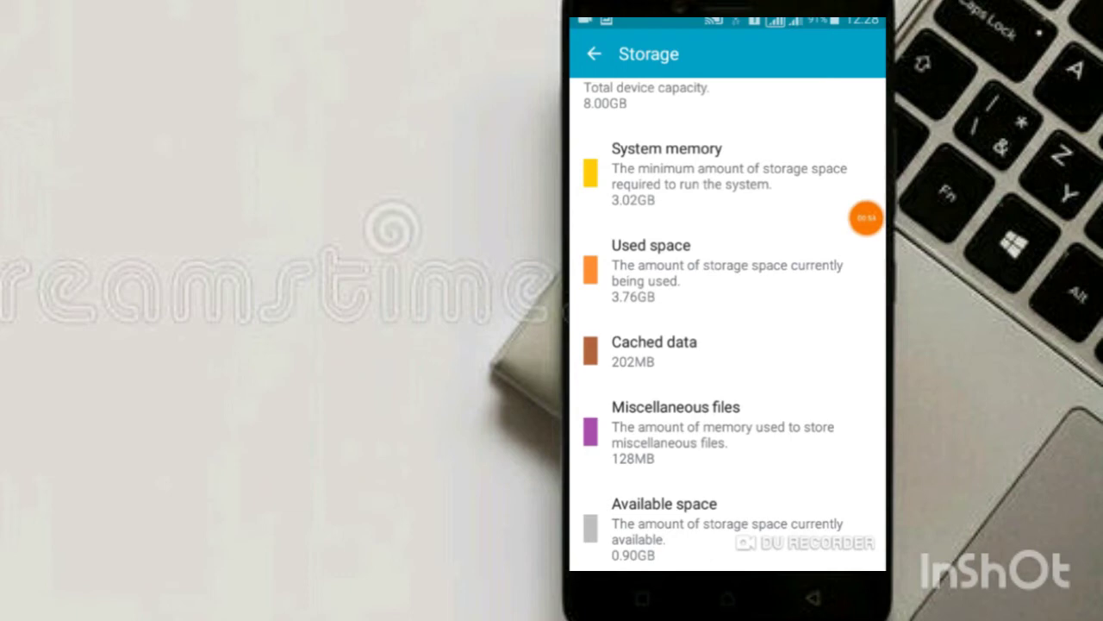
# - Clear the 202MB of cached data for all apps, raising available space to about 1.09GB
pyautogui.click(654, 349)
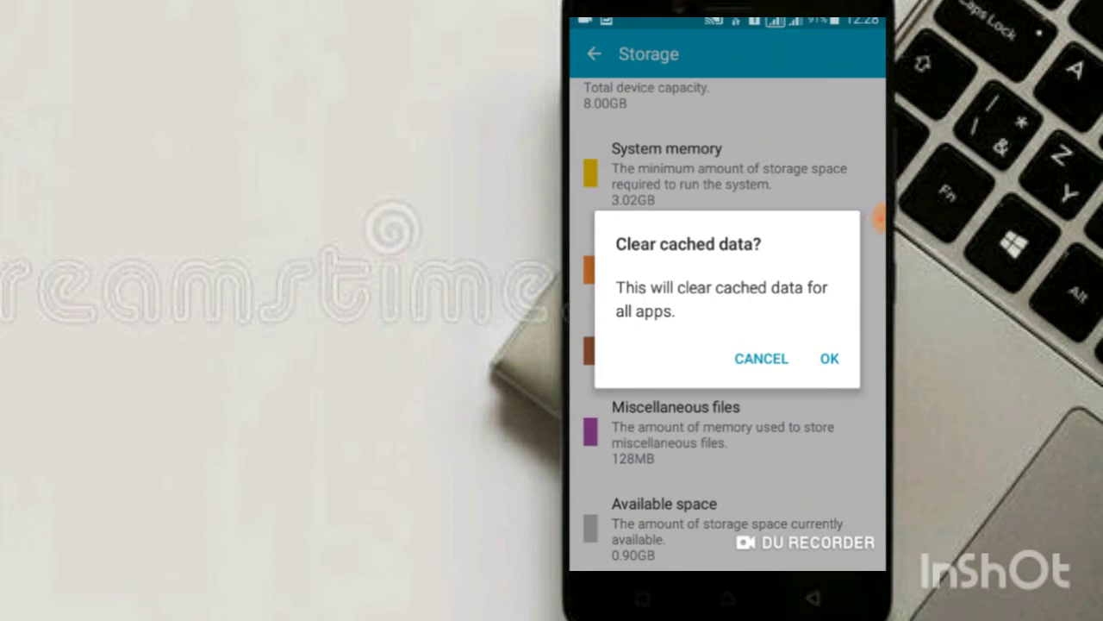
pyautogui.click(829, 358)
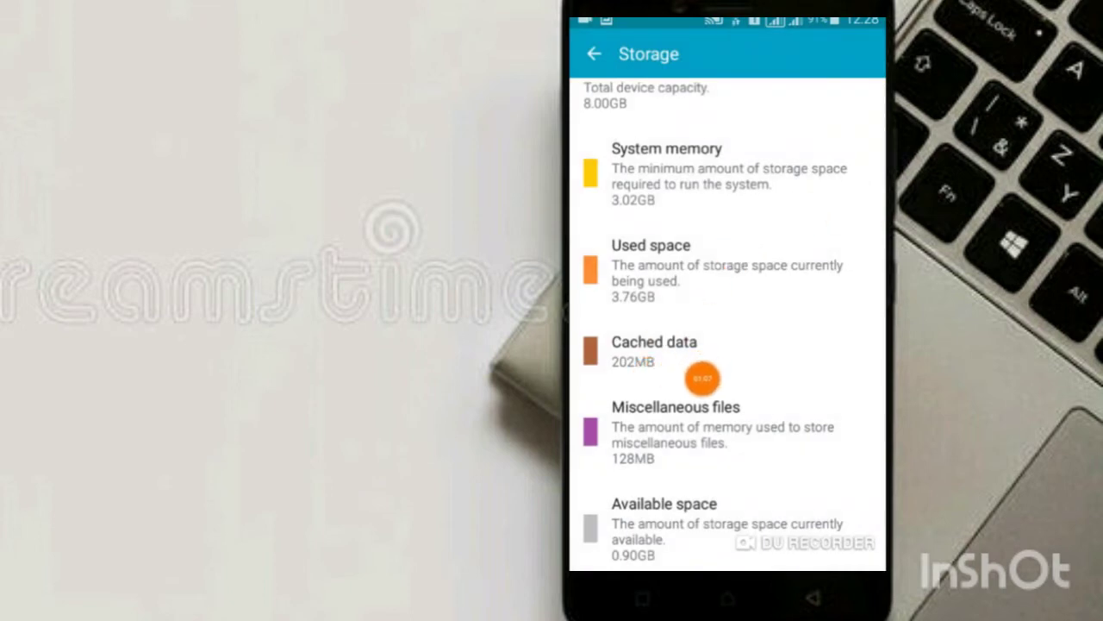
pyautogui.click(655, 350)
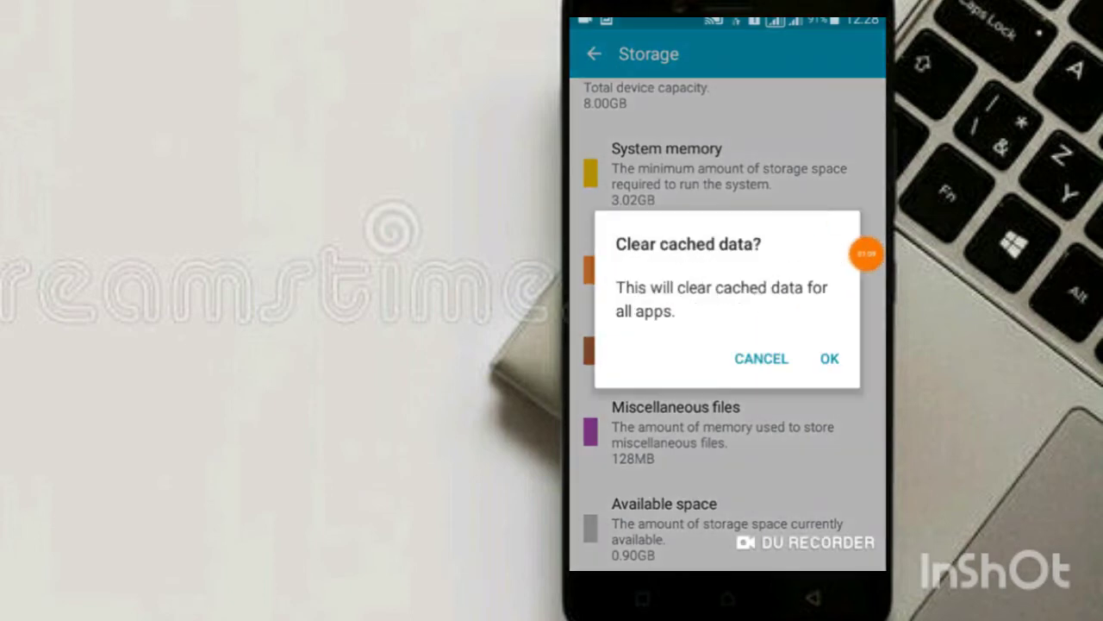
pyautogui.click(655, 350)
pyautogui.click(830, 358)
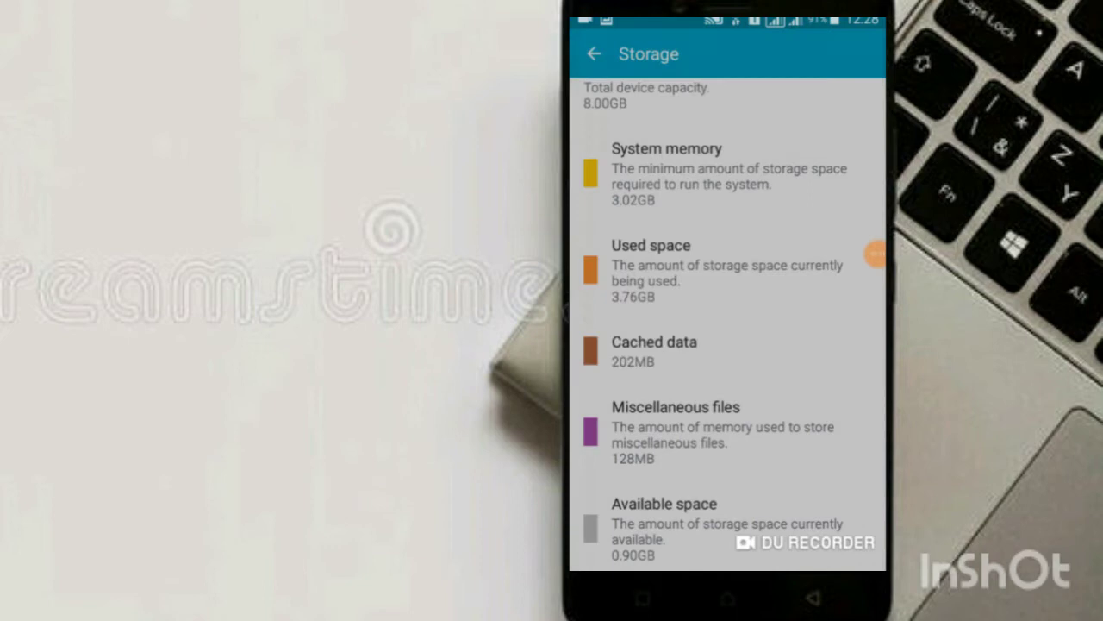
pyautogui.click(655, 350)
pyautogui.click(829, 358)
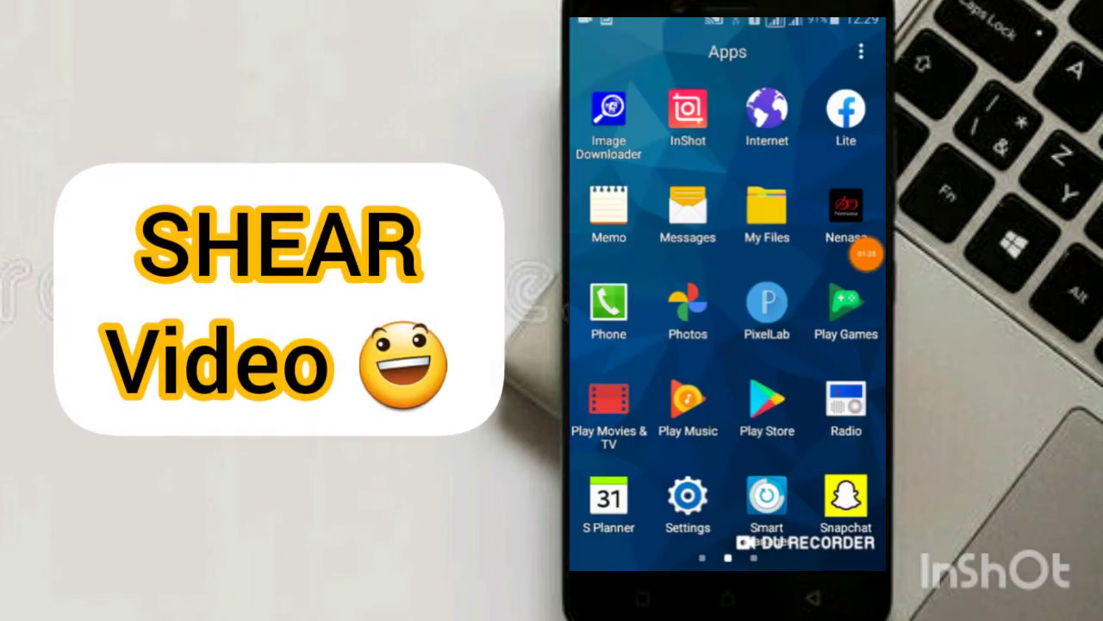
# - Launch Settings and scroll down to the System section
pyautogui.moveTo(867, 254)
pyautogui.mouseDown()
pyautogui.moveTo(688, 473)
pyautogui.moveTo(847, 287)
pyautogui.mouseUp()
pyautogui.click(688, 495)
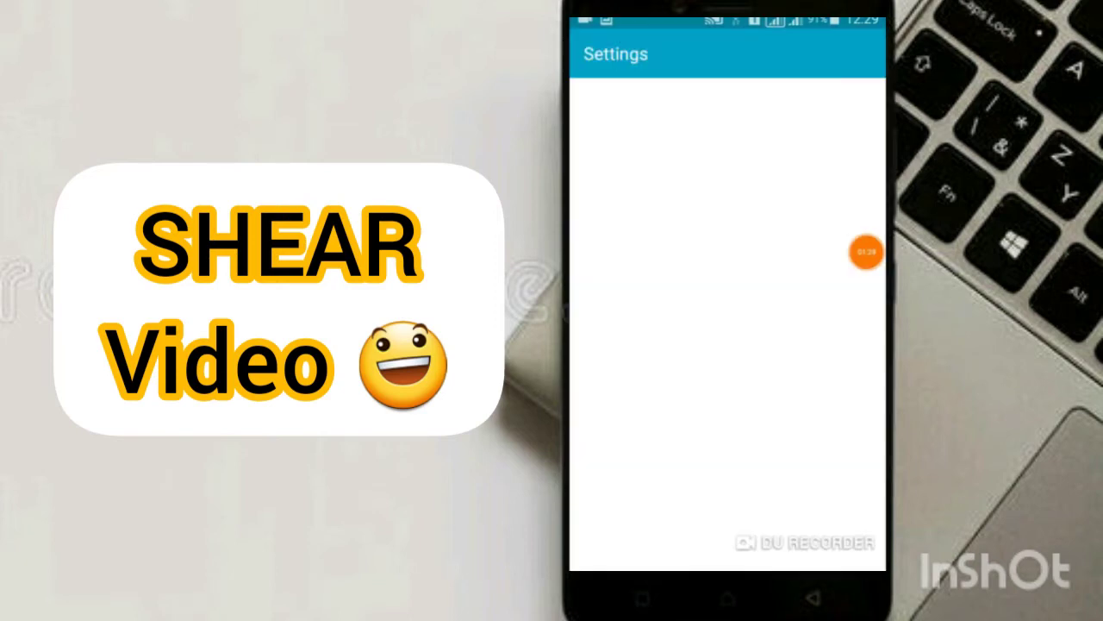
pyautogui.scroll(-3, 730, 328)
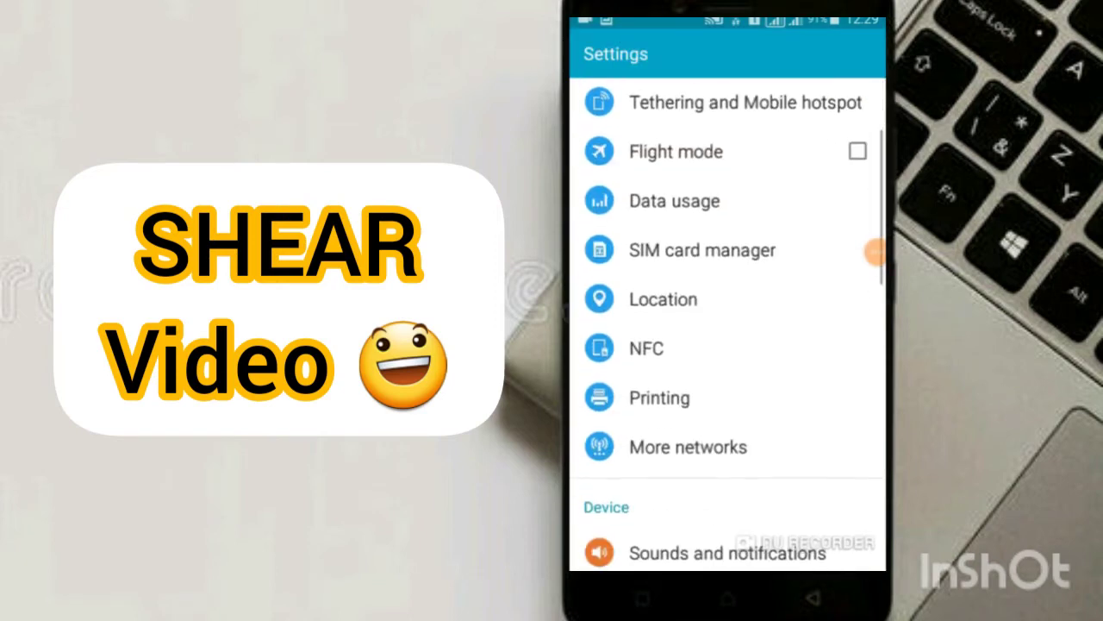
pyautogui.scroll(-5, 730, 328)
pyautogui.scroll(-3, 730, 327)
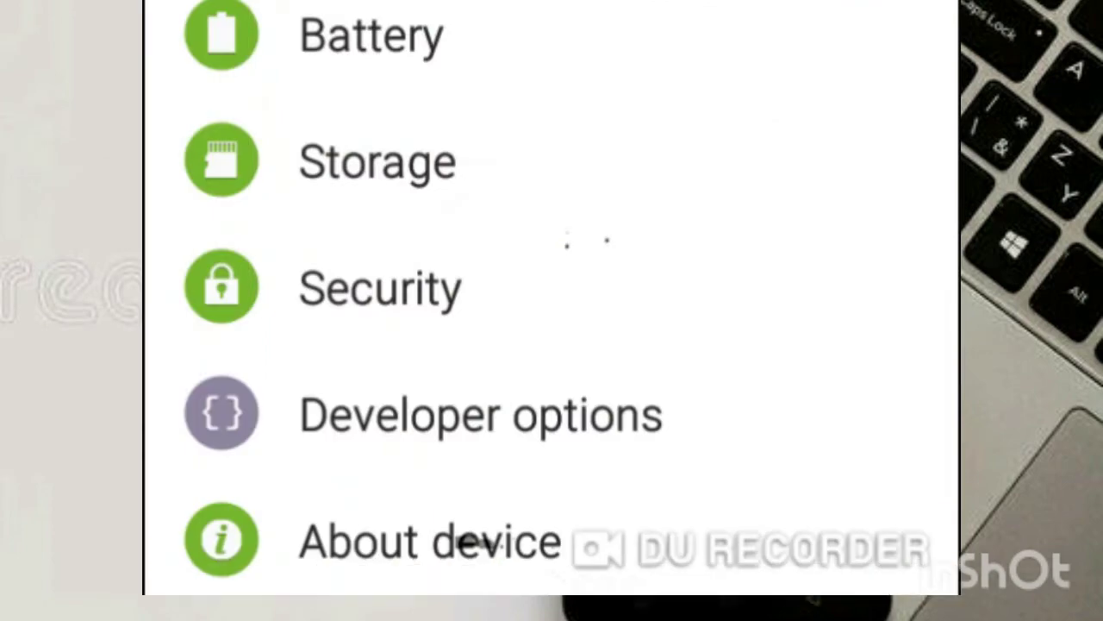
pyautogui.moveTo(470, 541)
pyautogui.mouseDown()
pyautogui.moveTo(587, 551)
pyautogui.moveTo(337, 554)
pyautogui.moveTo(483, 571)
pyautogui.moveTo(586, 557)
pyautogui.moveTo(392, 535)
pyautogui.moveTo(543, 402)
pyautogui.moveTo(443, 494)
pyautogui.moveTo(820, 91)
pyautogui.moveTo(910, 82)
pyautogui.mouseUp()
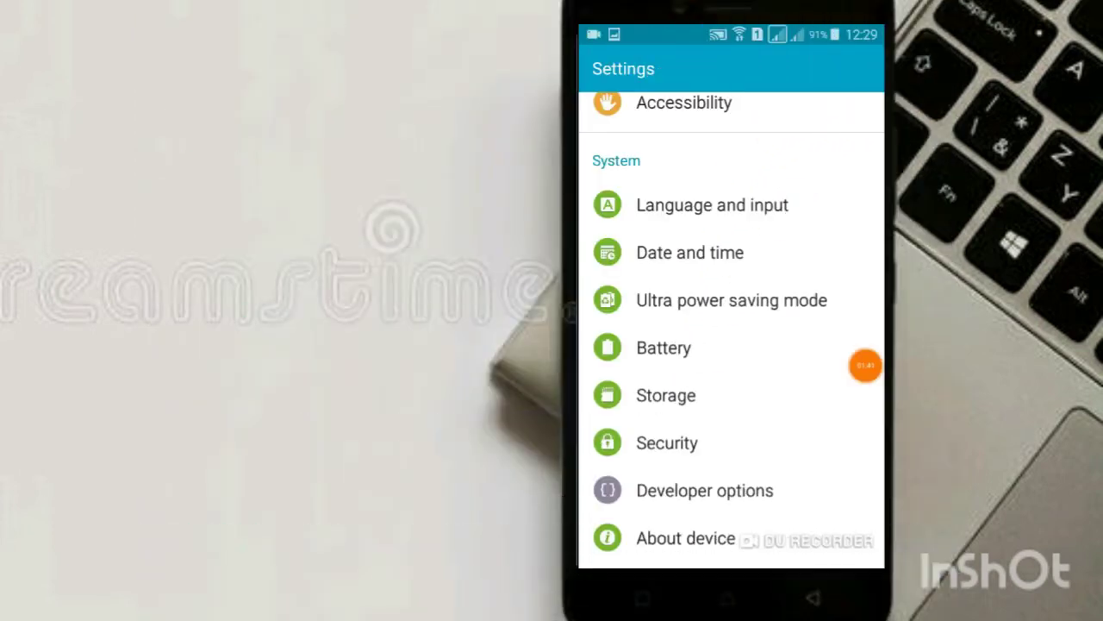
# - Read the Android version in About device, then return to the main settings list
pyautogui.click(687, 535)
pyautogui.scroll(-3, 731, 327)
pyautogui.scroll(-2, 731, 328)
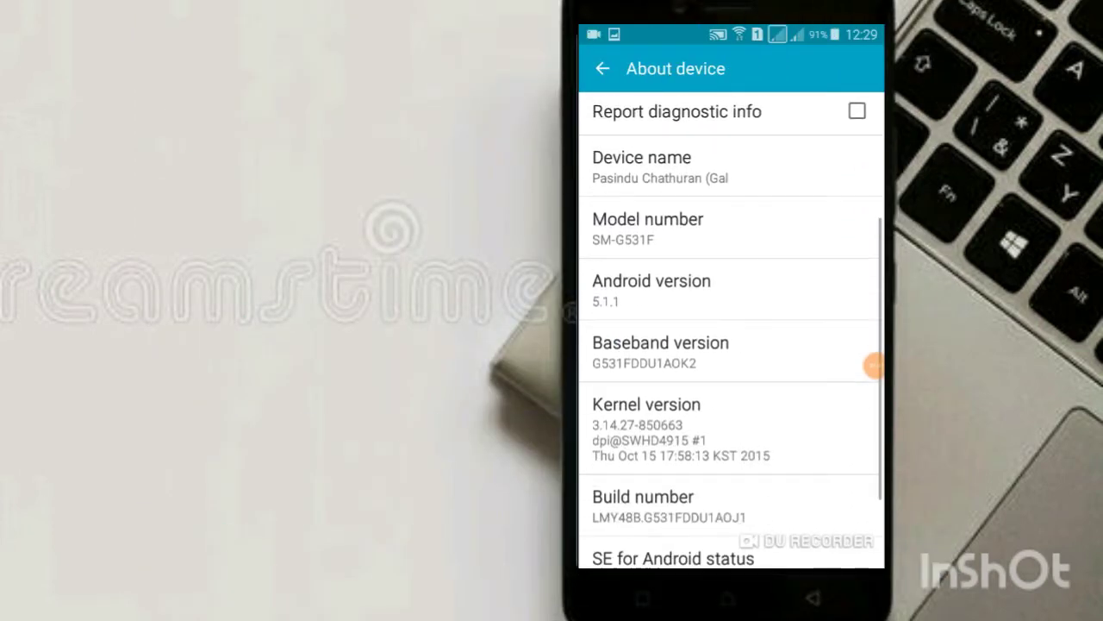
pyautogui.scroll(-2, 732, 327)
pyautogui.scroll(-1, 731, 327)
pyautogui.scroll(-1, 731, 328)
pyautogui.moveTo(878, 366)
pyautogui.mouseDown()
pyautogui.moveTo(799, 337)
pyautogui.moveTo(625, 353)
pyautogui.moveTo(722, 305)
pyautogui.moveTo(636, 302)
pyautogui.moveTo(751, 293)
pyautogui.moveTo(719, 313)
pyautogui.moveTo(801, 312)
pyautogui.moveTo(695, 316)
pyautogui.moveTo(862, 305)
pyautogui.mouseUp()
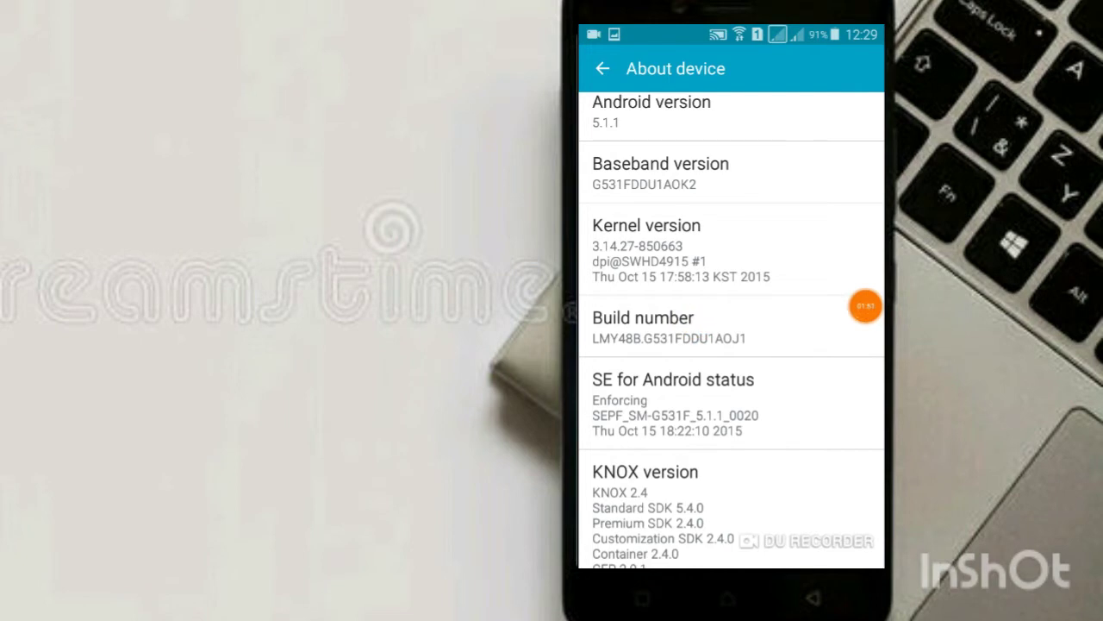
pyautogui.click(873, 306)
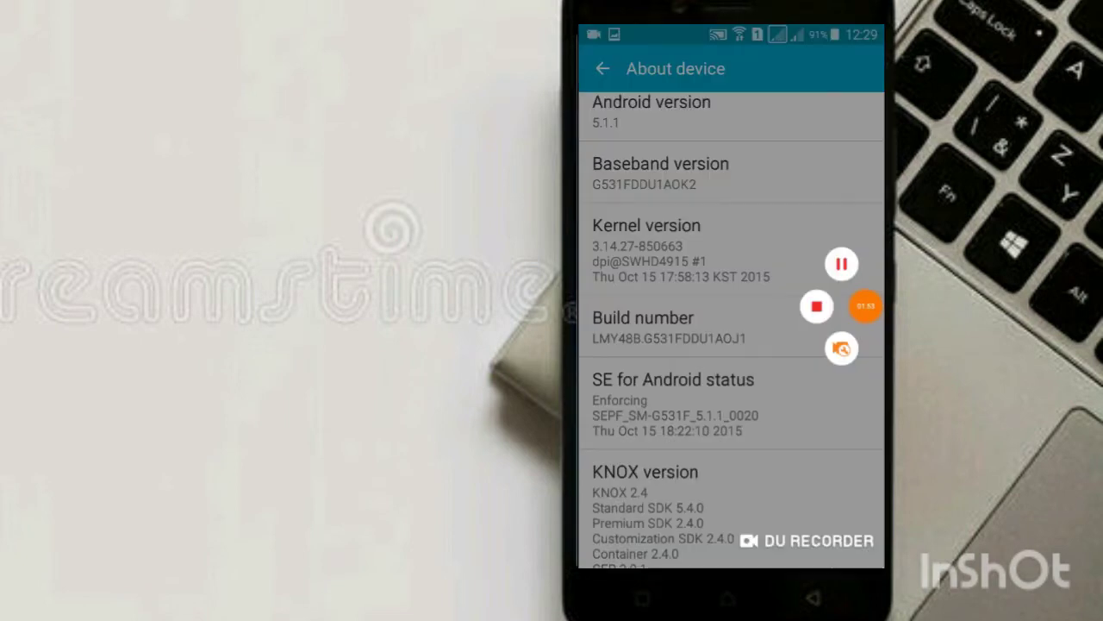
pyautogui.click(864, 307)
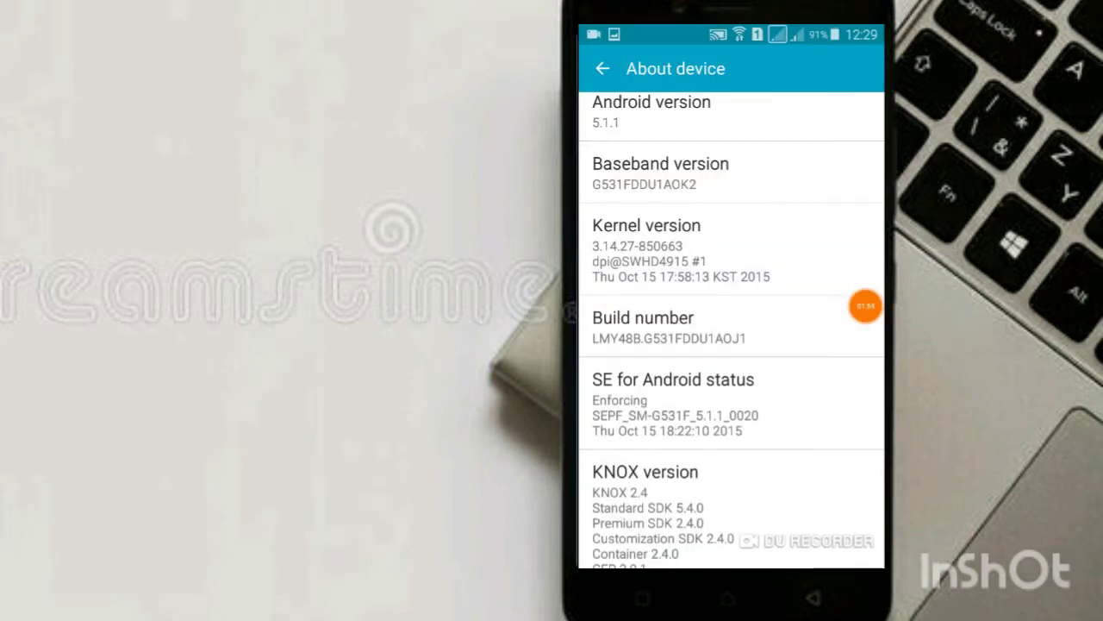
pyautogui.press('Escape')
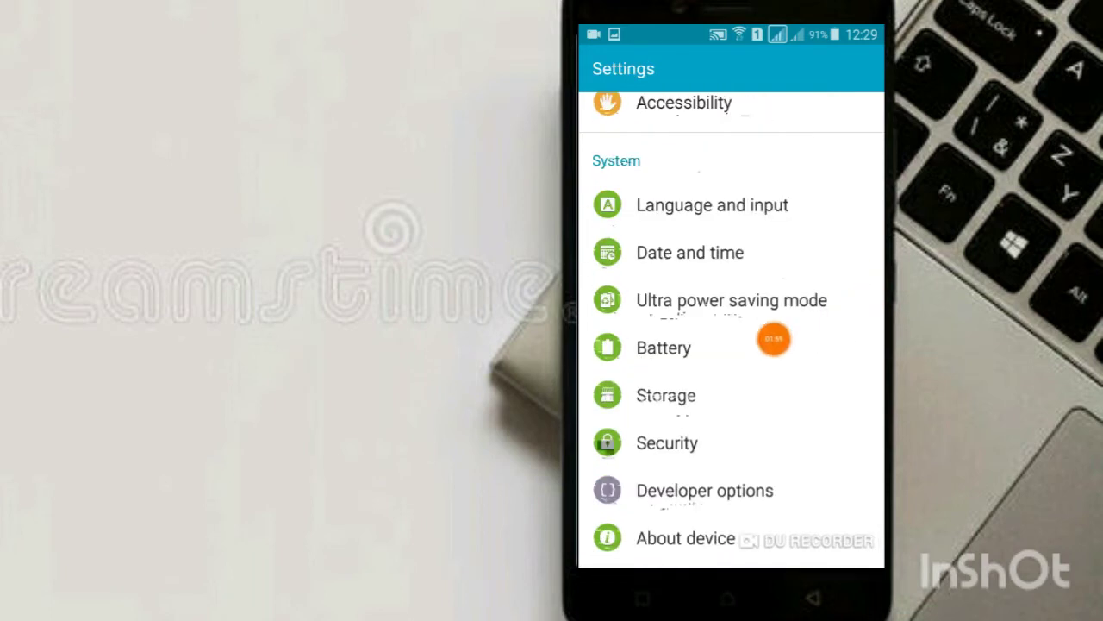
pyautogui.moveTo(773, 339)
pyautogui.mouseDown()
pyautogui.moveTo(629, 492)
pyautogui.moveTo(779, 481)
pyautogui.moveTo(672, 515)
pyautogui.moveTo(780, 488)
pyautogui.moveTo(660, 495)
pyautogui.moveTo(805, 405)
pyautogui.moveTo(830, 264)
pyautogui.moveTo(865, 259)
pyautogui.mouseUp()
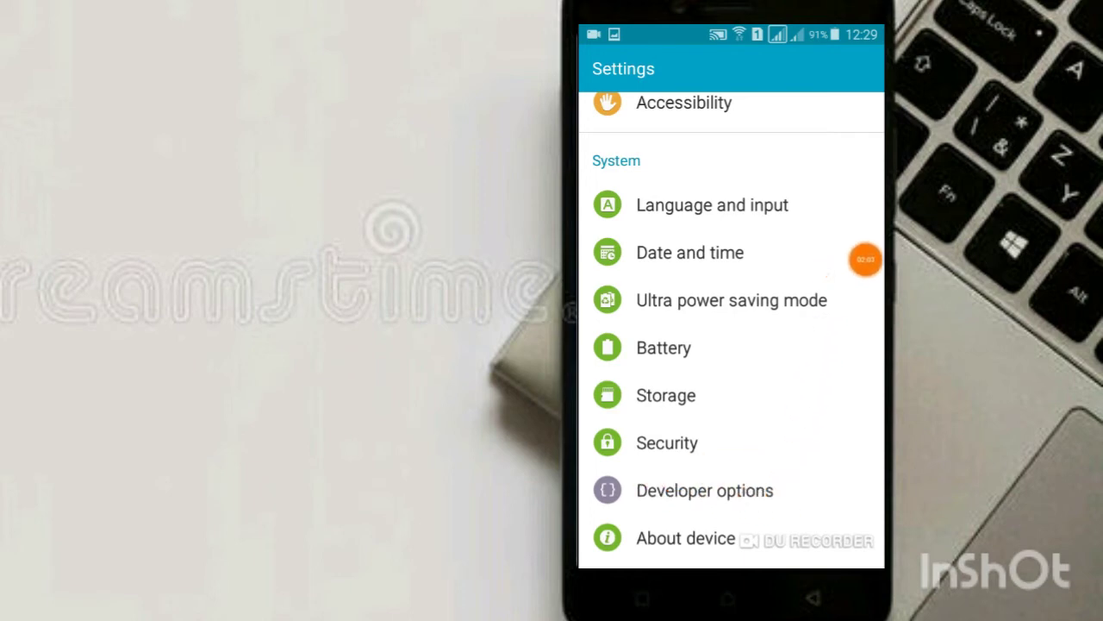
# - Enter Developer options and switch them off and back on, accepting the warning
pyautogui.click(704, 490)
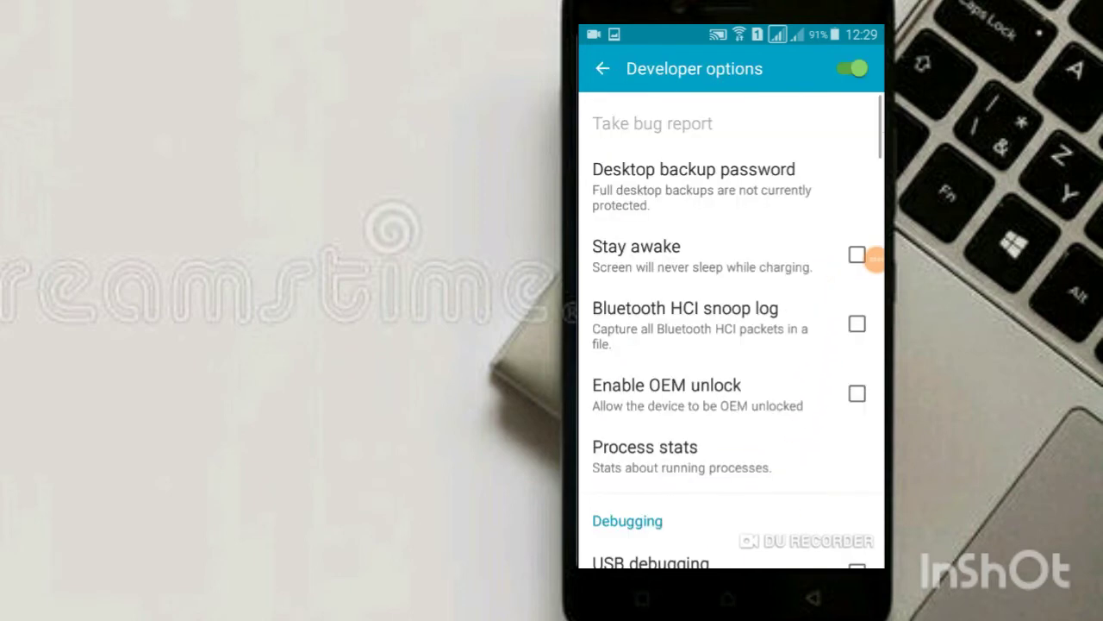
pyautogui.moveTo(874, 259)
pyautogui.mouseDown()
pyautogui.moveTo(856, 250)
pyautogui.moveTo(857, 94)
pyautogui.moveTo(790, 92)
pyautogui.moveTo(865, 104)
pyautogui.moveTo(863, 181)
pyautogui.mouseUp()
pyautogui.click(853, 69)
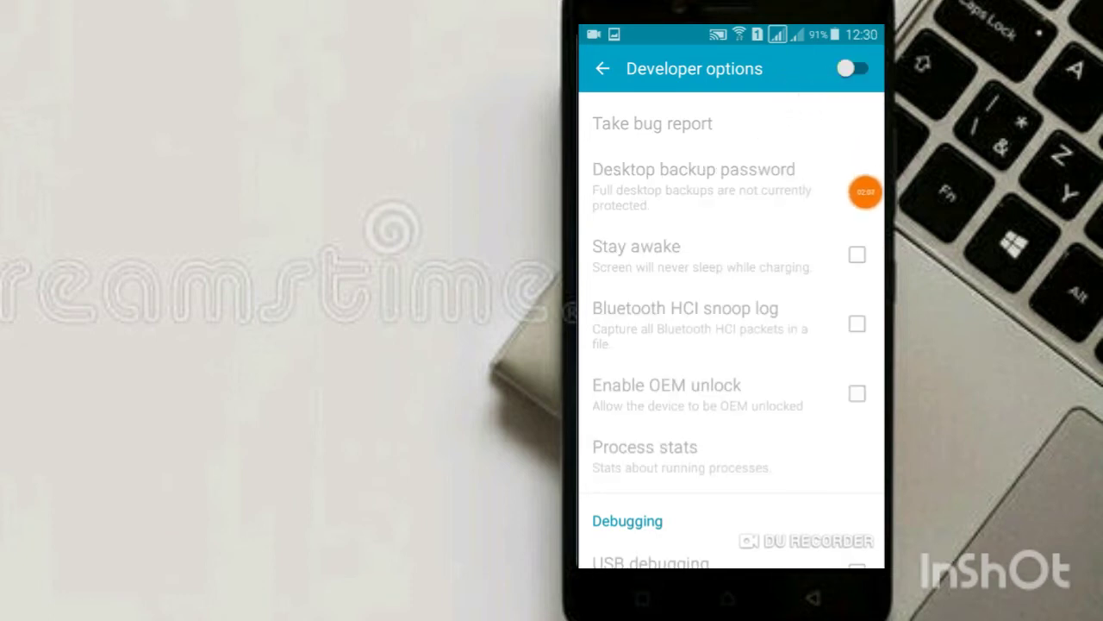
pyautogui.click(854, 69)
pyautogui.click(830, 397)
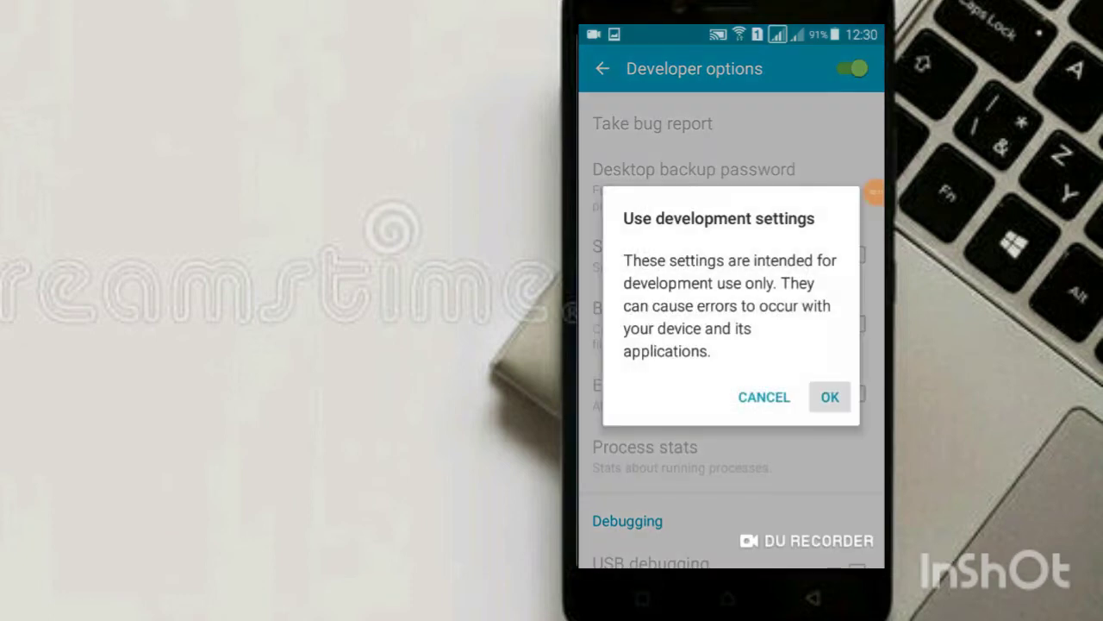
# - Scroll down to the window, transition and animator scales, all still at 1x
pyautogui.scroll(-3, 731, 330)
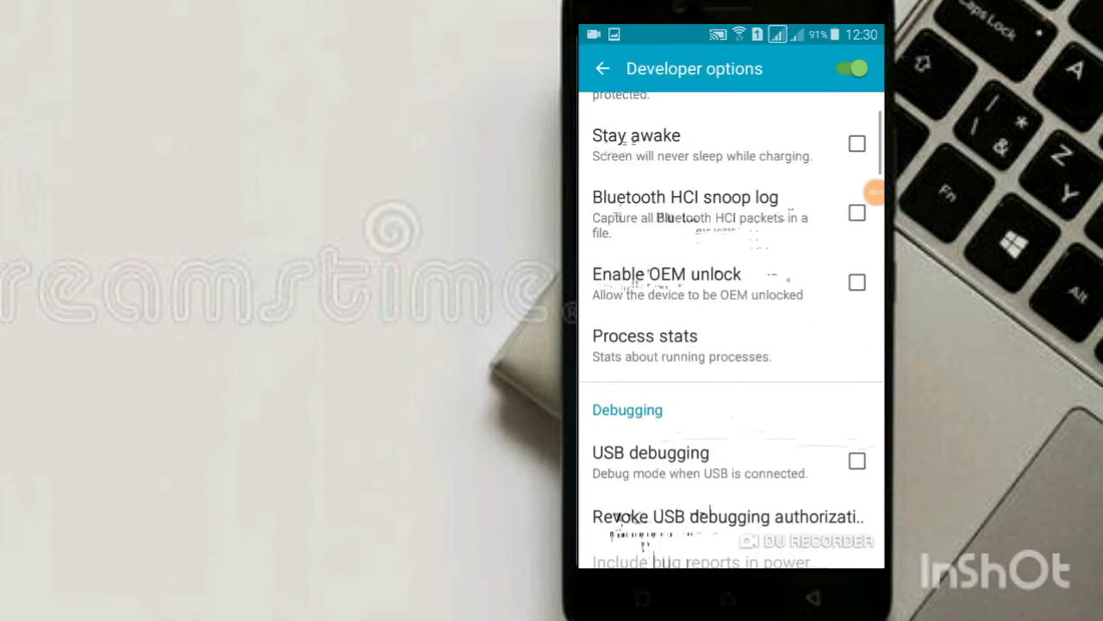
pyautogui.scroll(3, 731, 331)
pyautogui.scroll(-4, 731, 330)
pyautogui.scroll(-4, 731, 330)
pyautogui.scroll(-3, 731, 330)
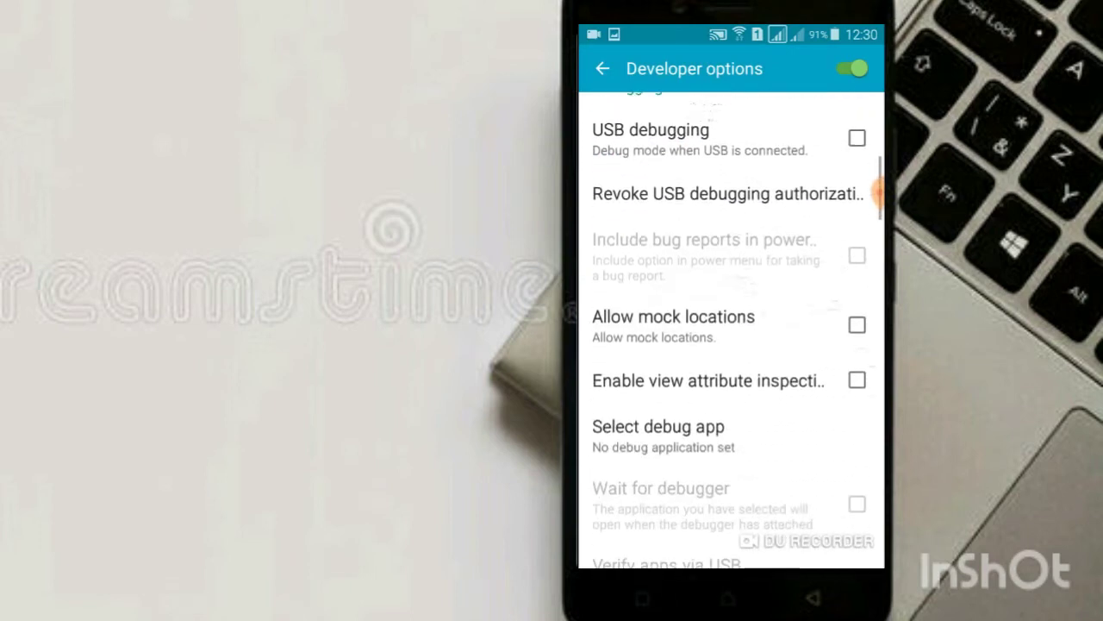
pyautogui.scroll(-3, 731, 330)
pyautogui.scroll(-5, 731, 330)
pyautogui.scroll(-4, 731, 330)
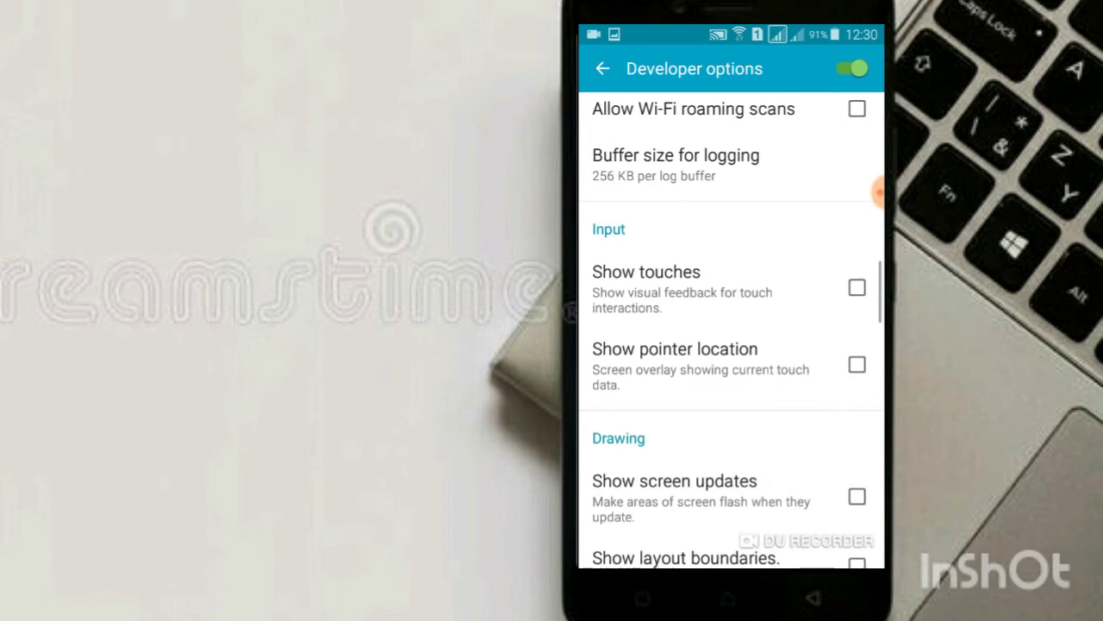
pyautogui.scroll(-4, 731, 330)
pyautogui.scroll(-3, 731, 330)
pyautogui.scroll(-3, 731, 330)
pyautogui.scroll(-2, 731, 330)
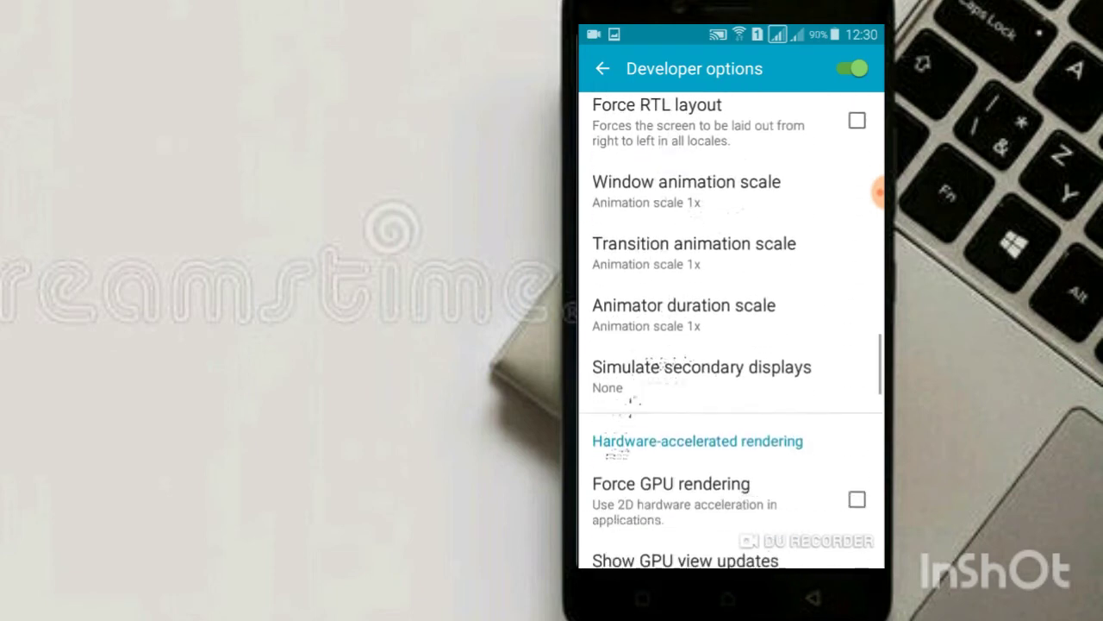
pyautogui.scroll(-1, 731, 330)
pyautogui.moveTo(880, 191)
pyautogui.mouseDown()
pyautogui.moveTo(788, 155)
pyautogui.moveTo(749, 158)
pyautogui.moveTo(793, 198)
pyautogui.moveTo(671, 273)
pyautogui.moveTo(815, 226)
pyautogui.mouseUp()
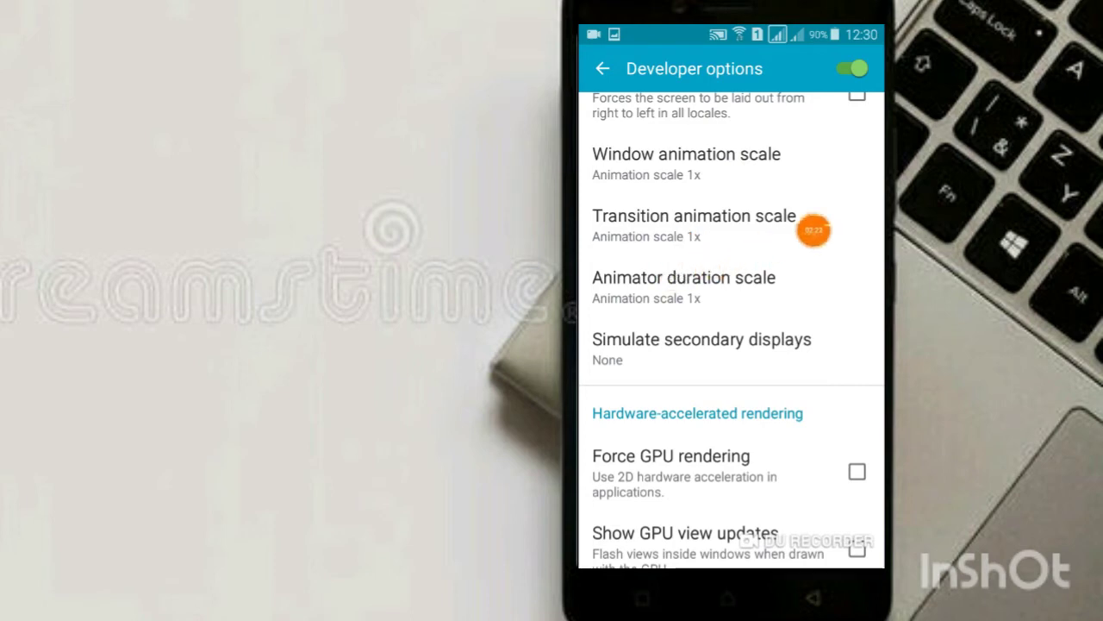
# - Set window, transition and animator duration scales each to Animation off
pyautogui.click(686, 162)
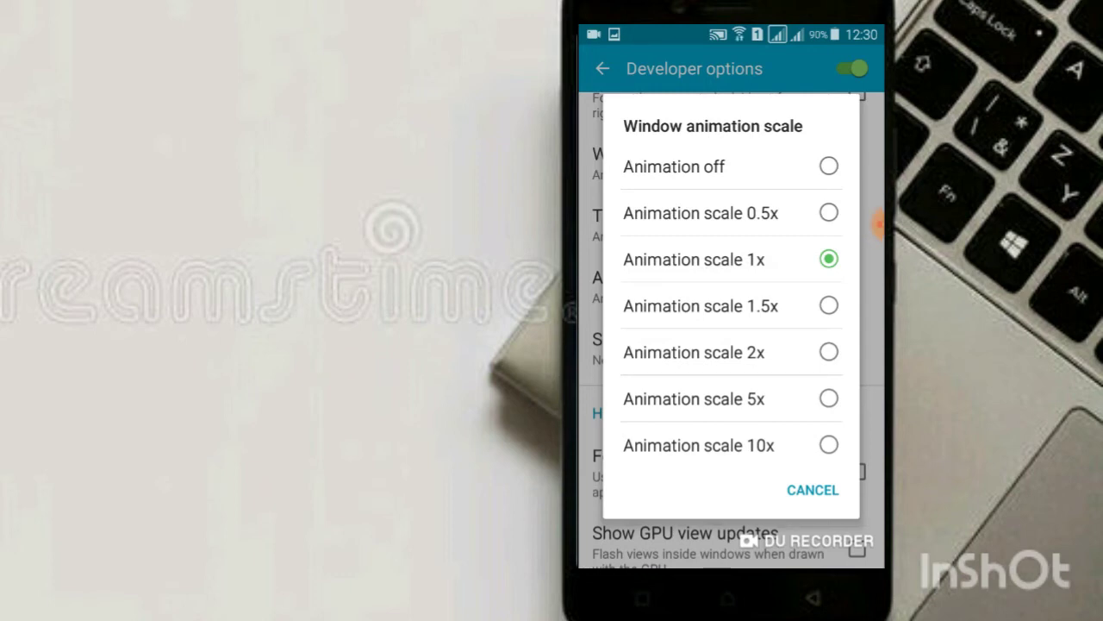
pyautogui.click(731, 166)
pyautogui.click(693, 224)
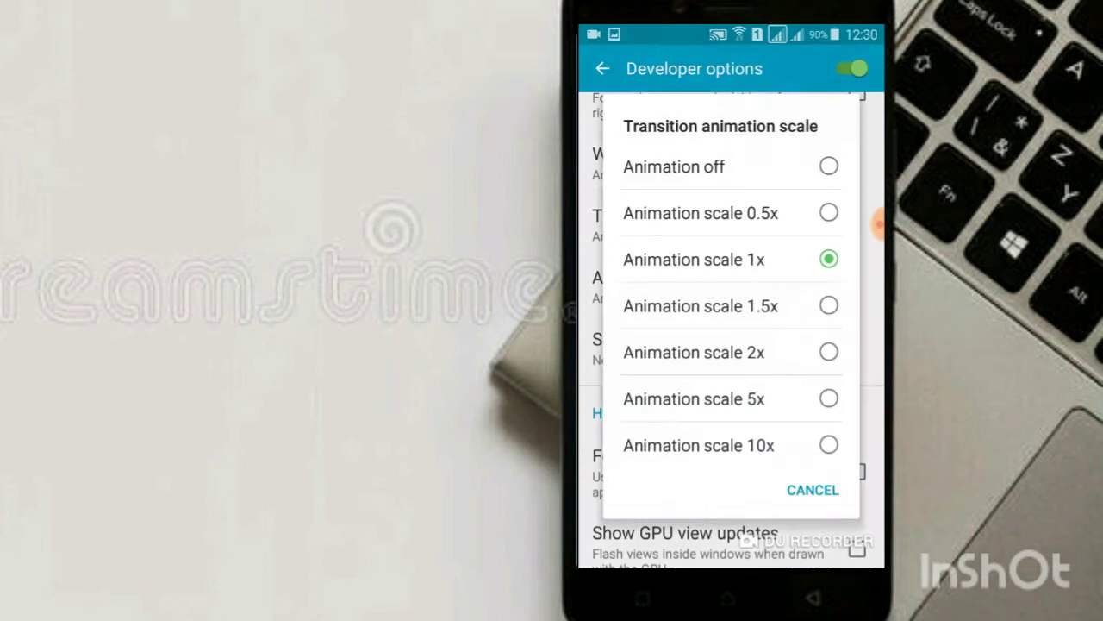
pyautogui.click(726, 166)
pyautogui.click(683, 286)
pyautogui.click(731, 166)
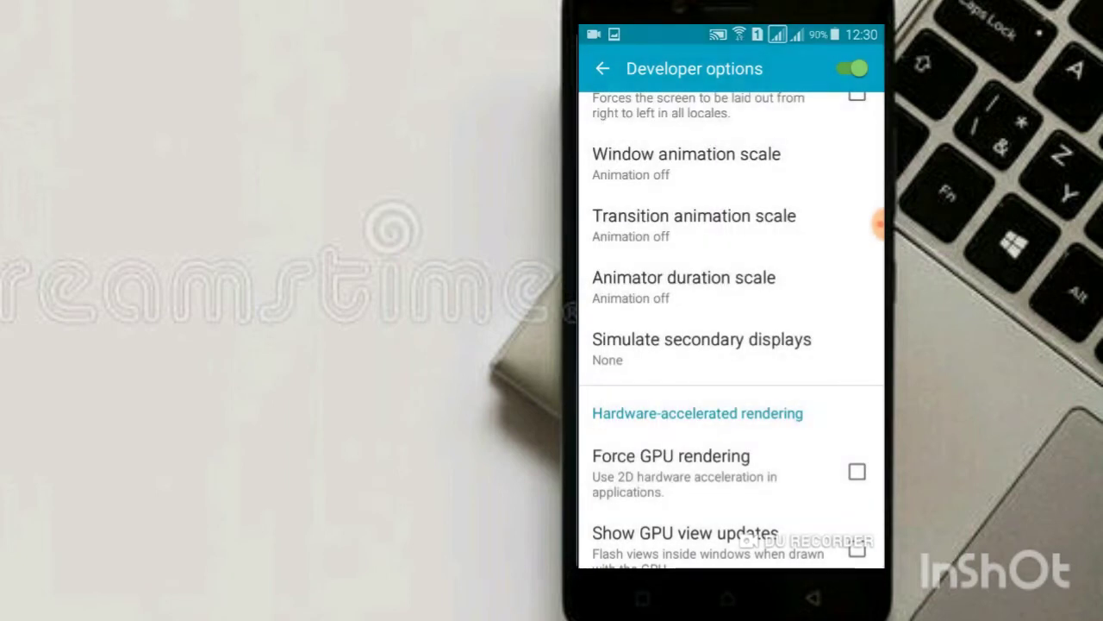
# - Redo the three scale choices, leaving window, transition and animator scales all off
pyautogui.click(686, 162)
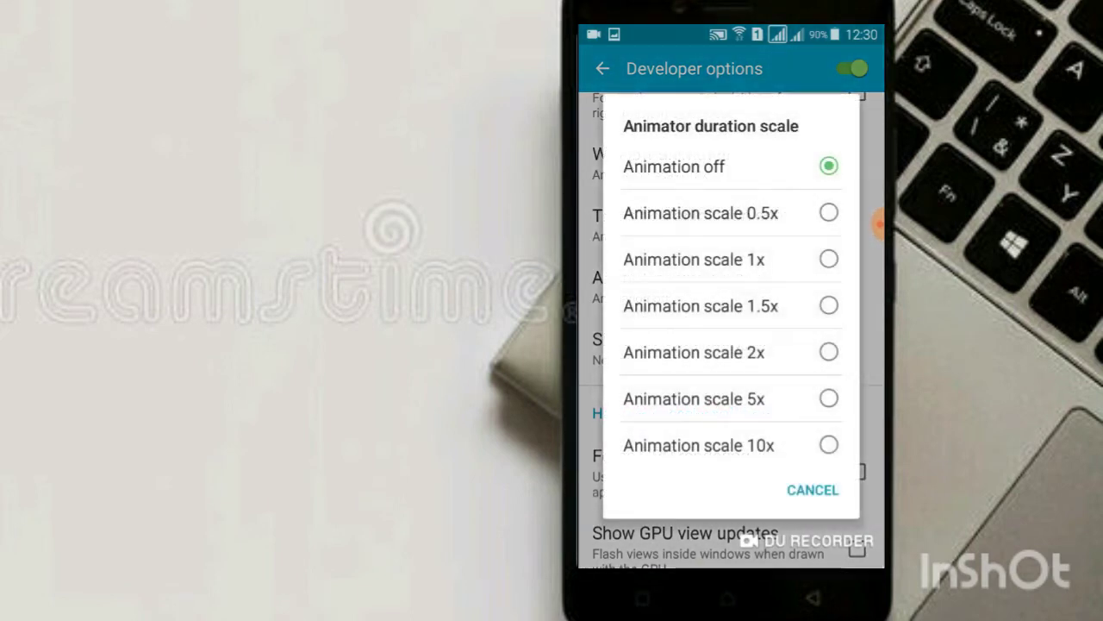
pyautogui.click(698, 445)
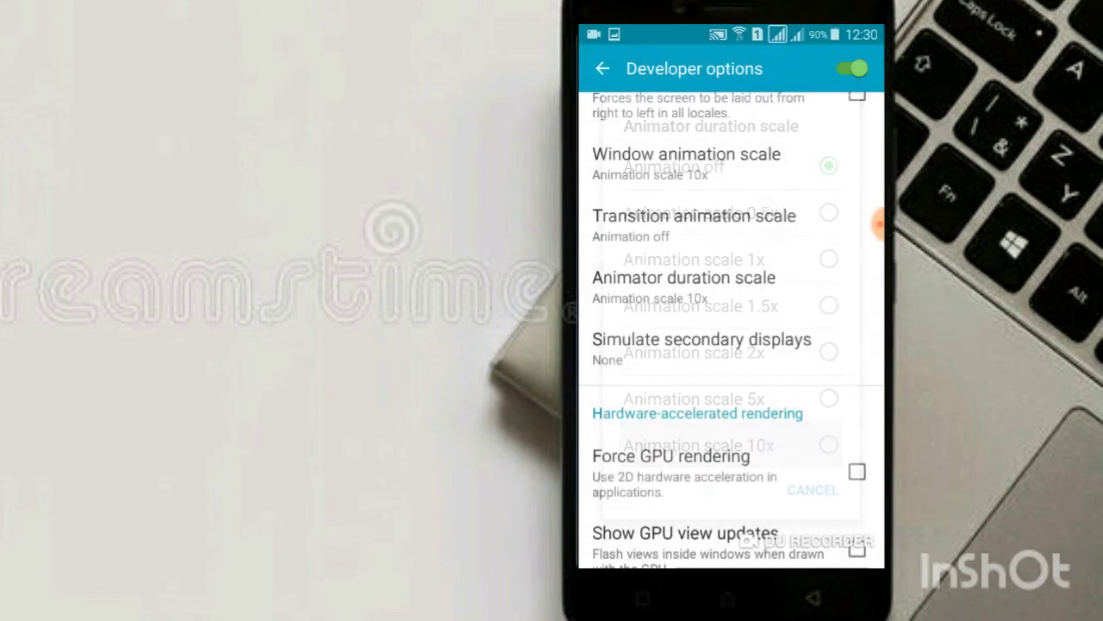
pyautogui.click(694, 225)
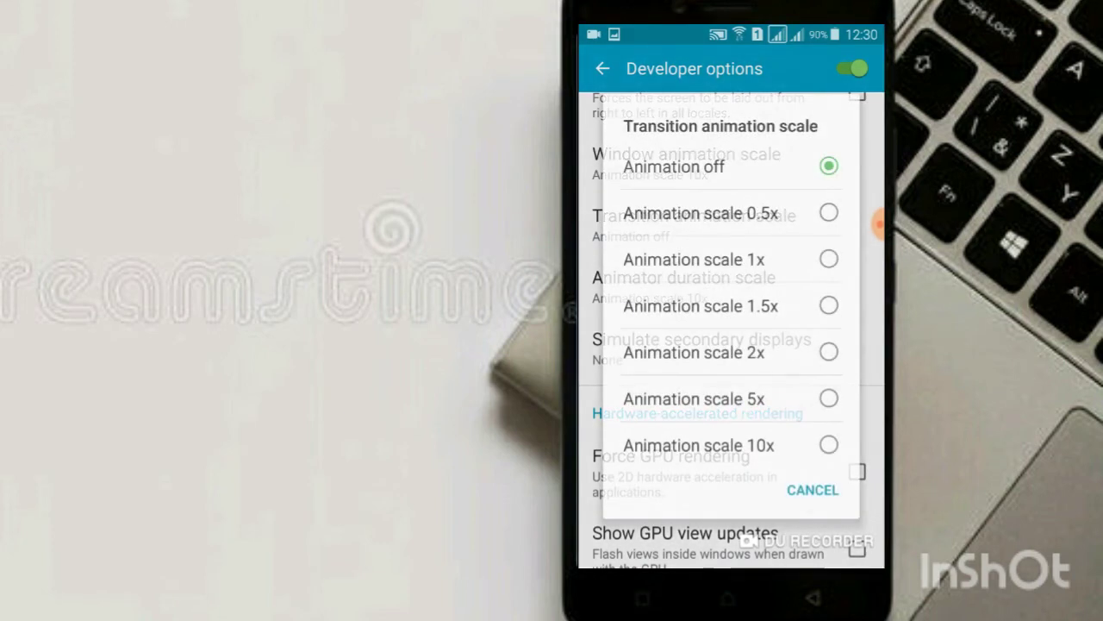
pyautogui.click(699, 445)
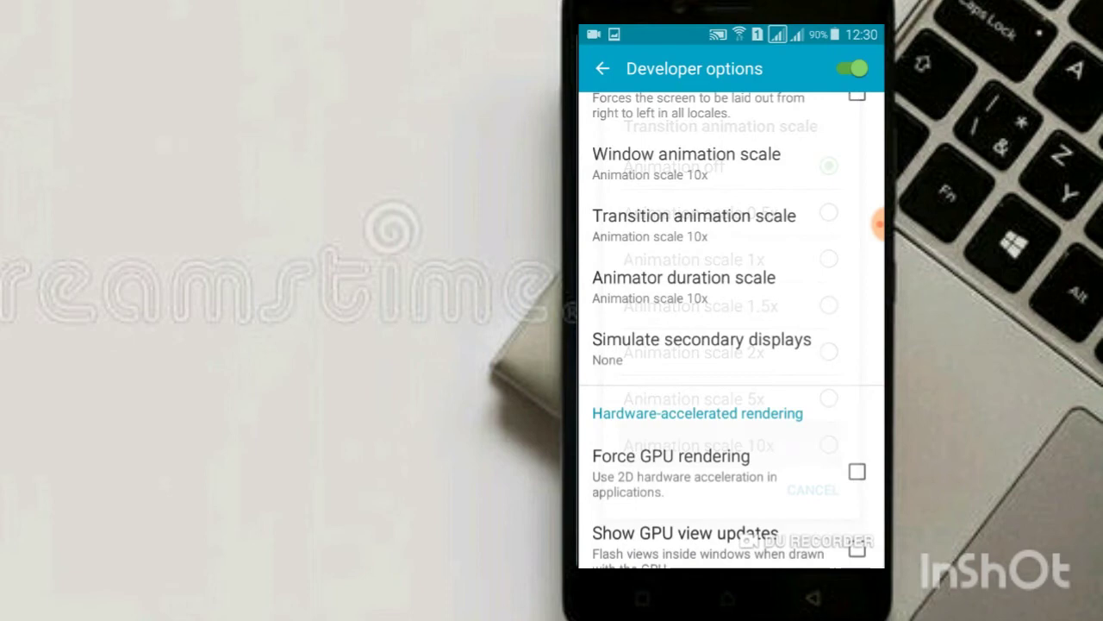
pyautogui.click(686, 162)
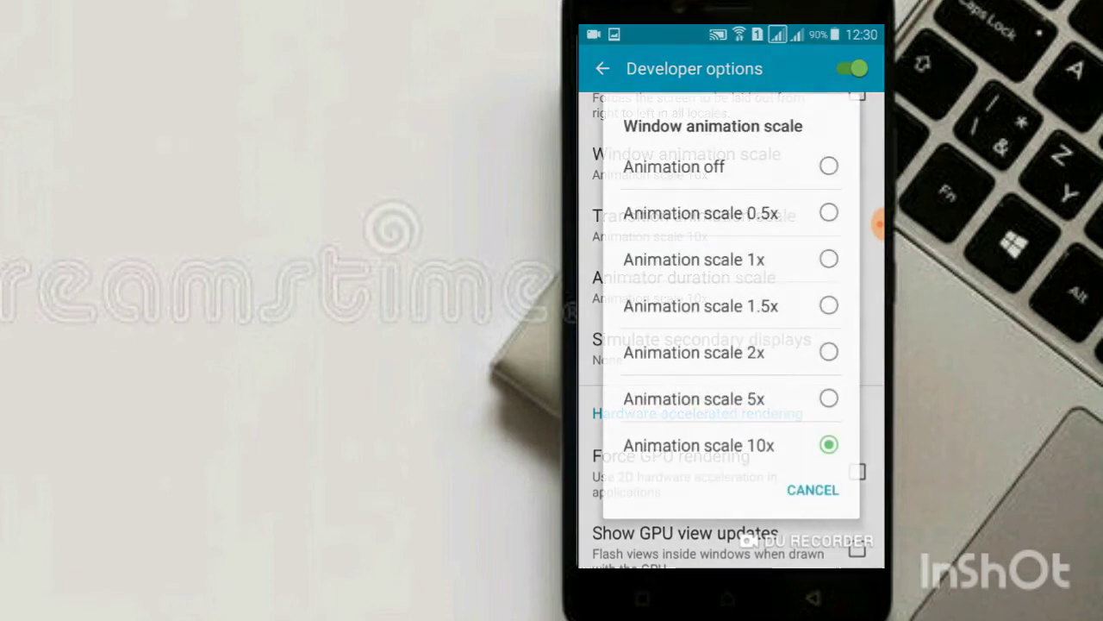
pyautogui.click(674, 167)
pyautogui.click(694, 225)
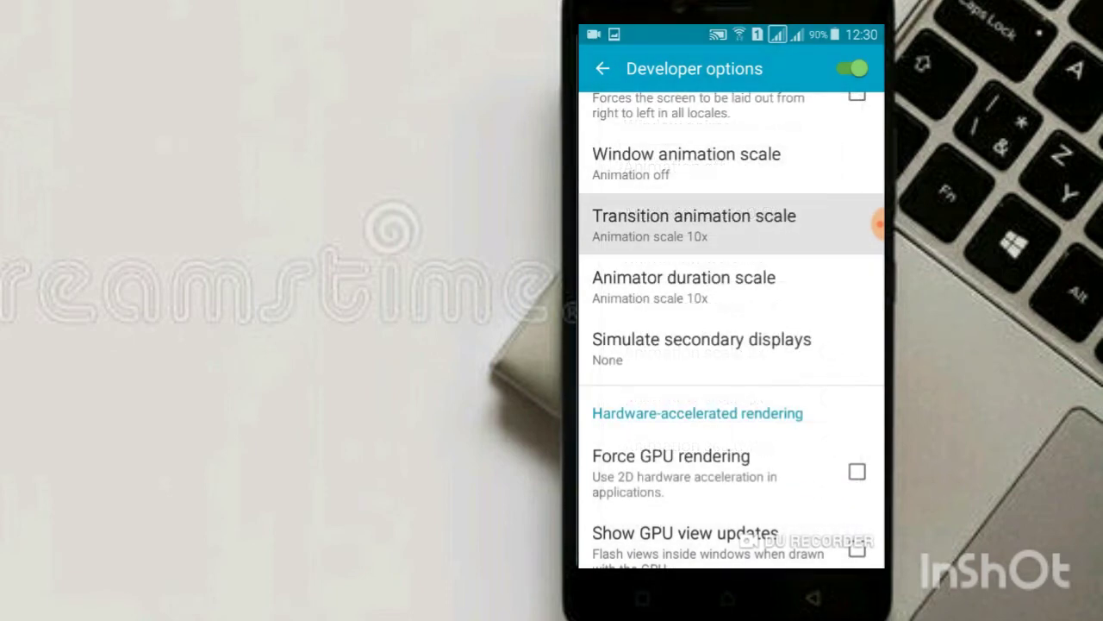
pyautogui.click(698, 445)
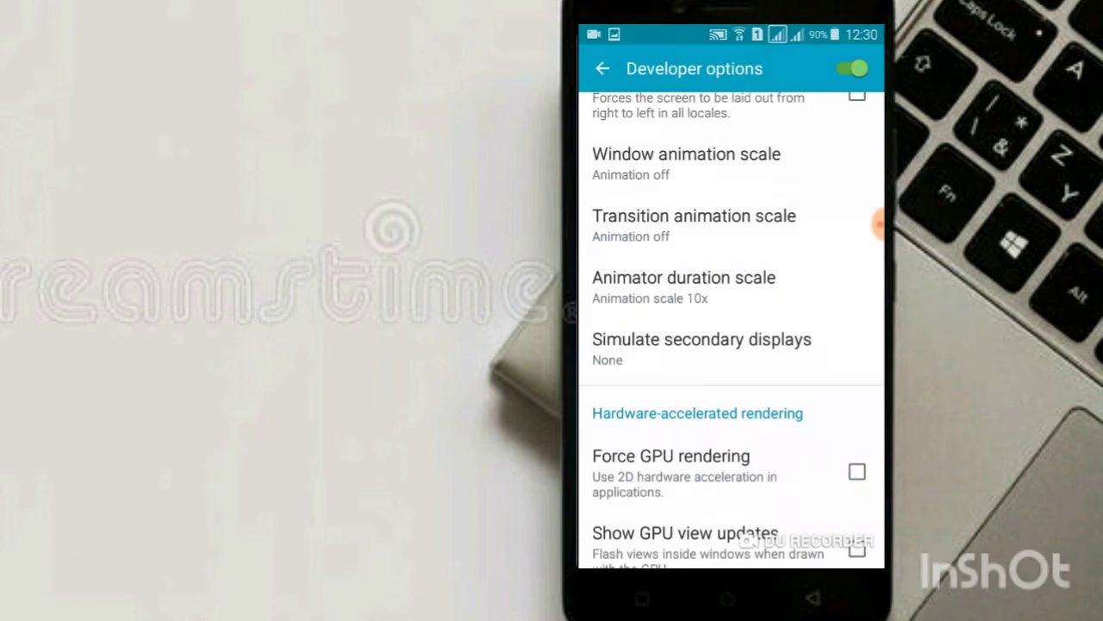
pyautogui.click(684, 286)
pyautogui.click(660, 164)
pyautogui.scroll(-3, 731, 345)
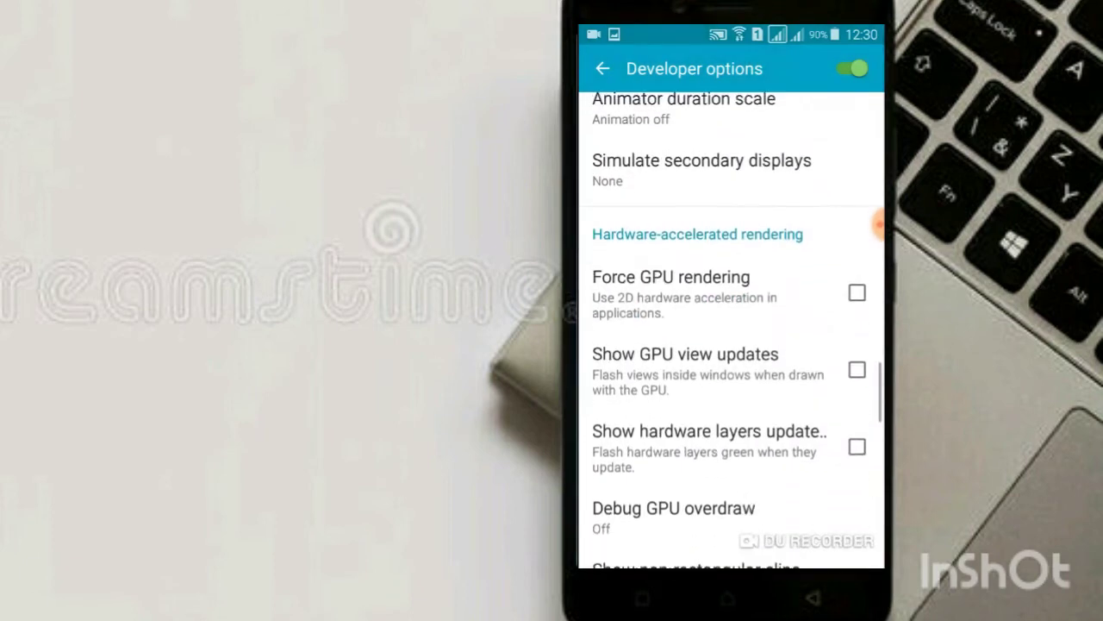
pyautogui.scroll(3, 731, 328)
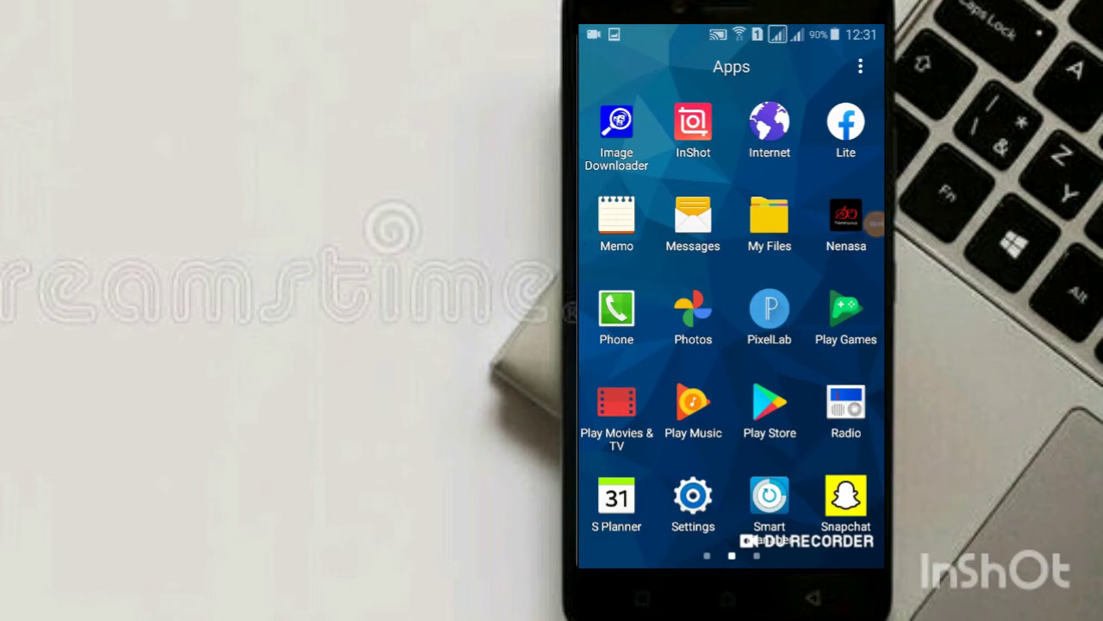
# - Relaunch Settings from the app drawer and go to Developer options under System
pyautogui.moveTo(866, 224)
pyautogui.mouseDown()
pyautogui.moveTo(672, 479)
pyautogui.moveTo(733, 474)
pyautogui.moveTo(764, 350)
pyautogui.mouseUp()
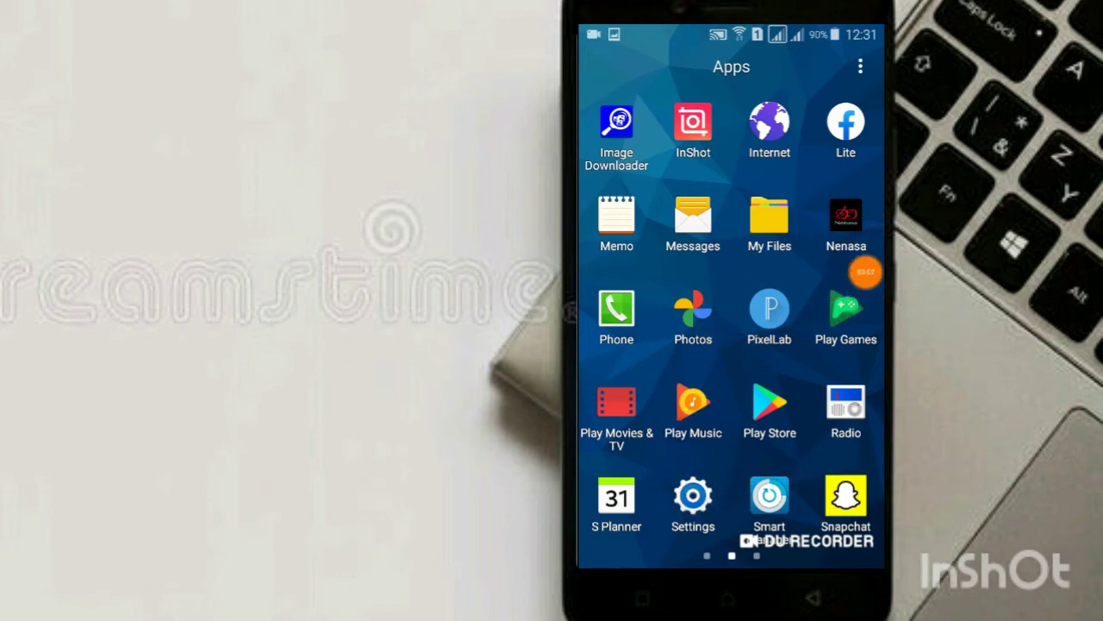
pyautogui.click(693, 495)
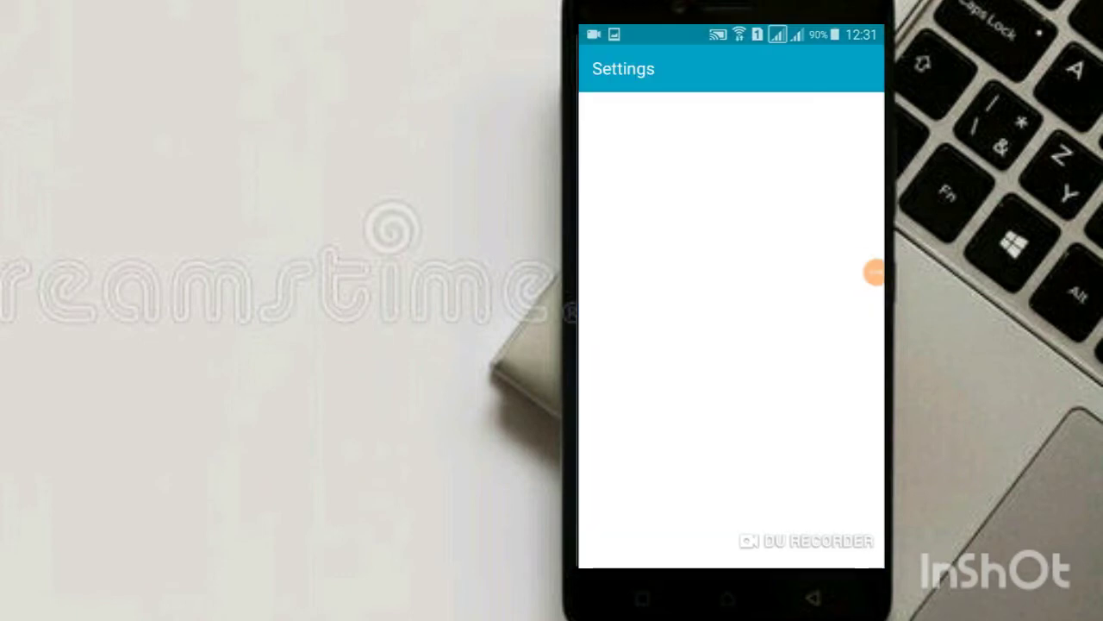
pyautogui.scroll(-5, 731, 345)
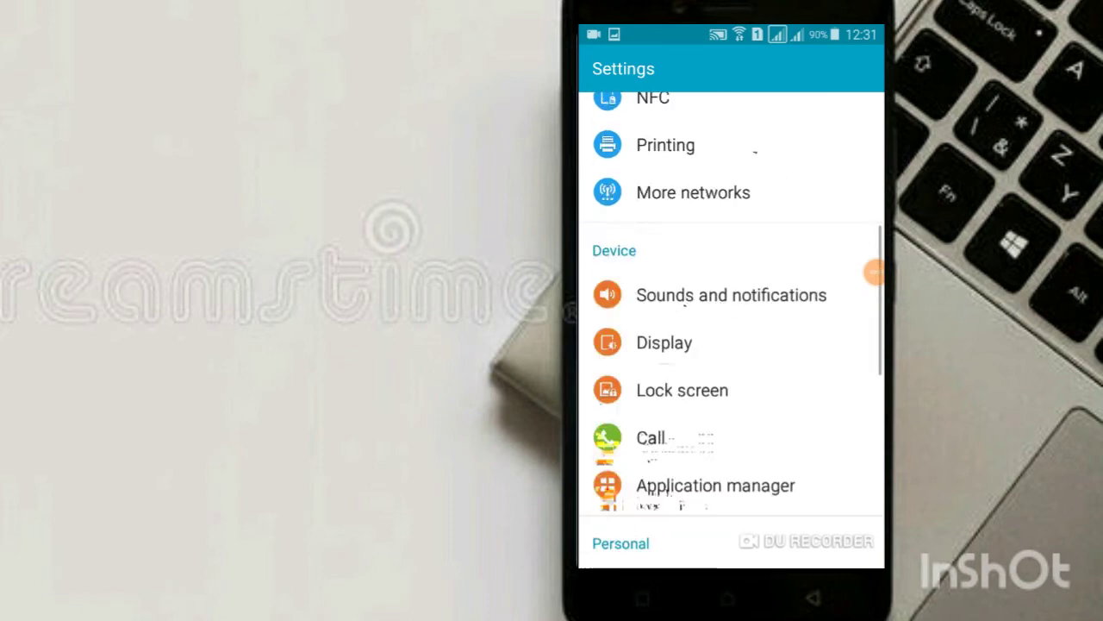
pyautogui.scroll(-5, 731, 345)
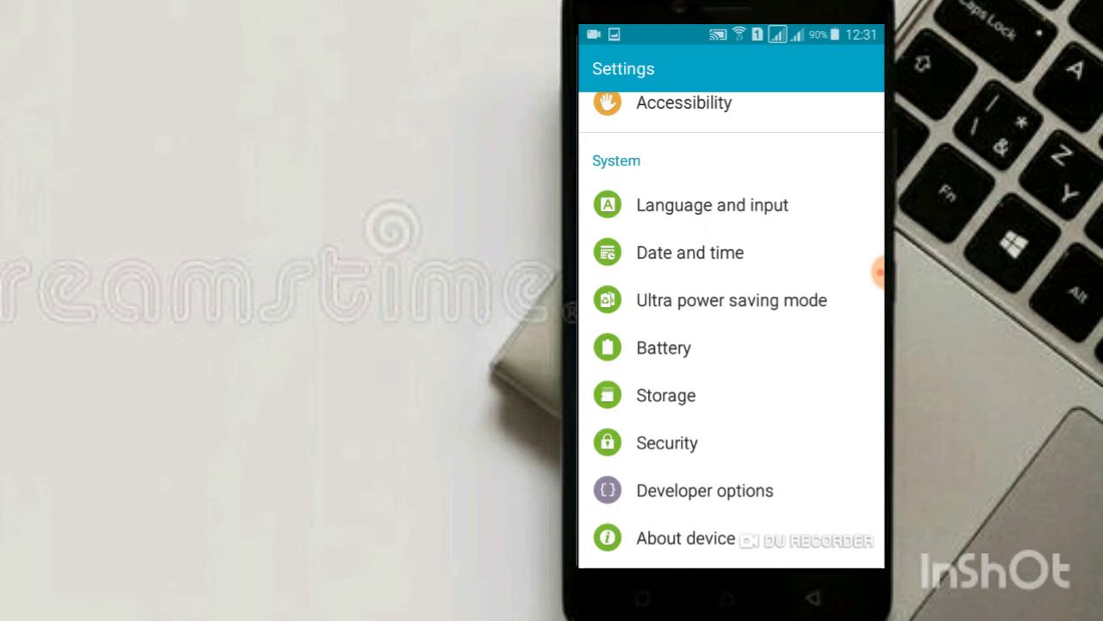
pyautogui.click(704, 489)
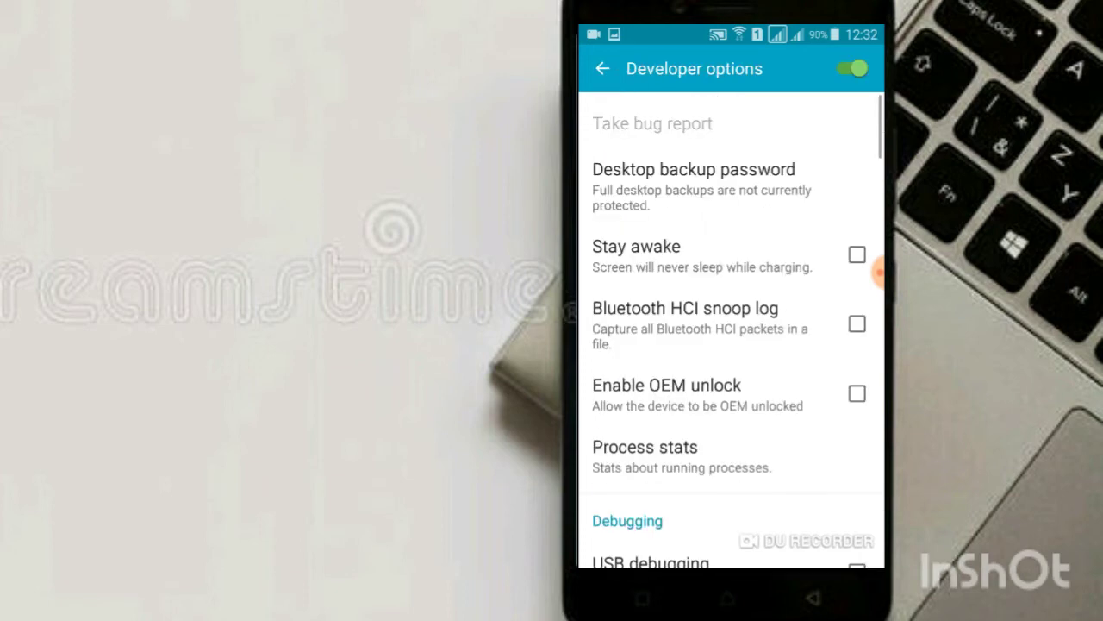
# - Set Limit background processes to No background processes
pyautogui.click(879, 273)
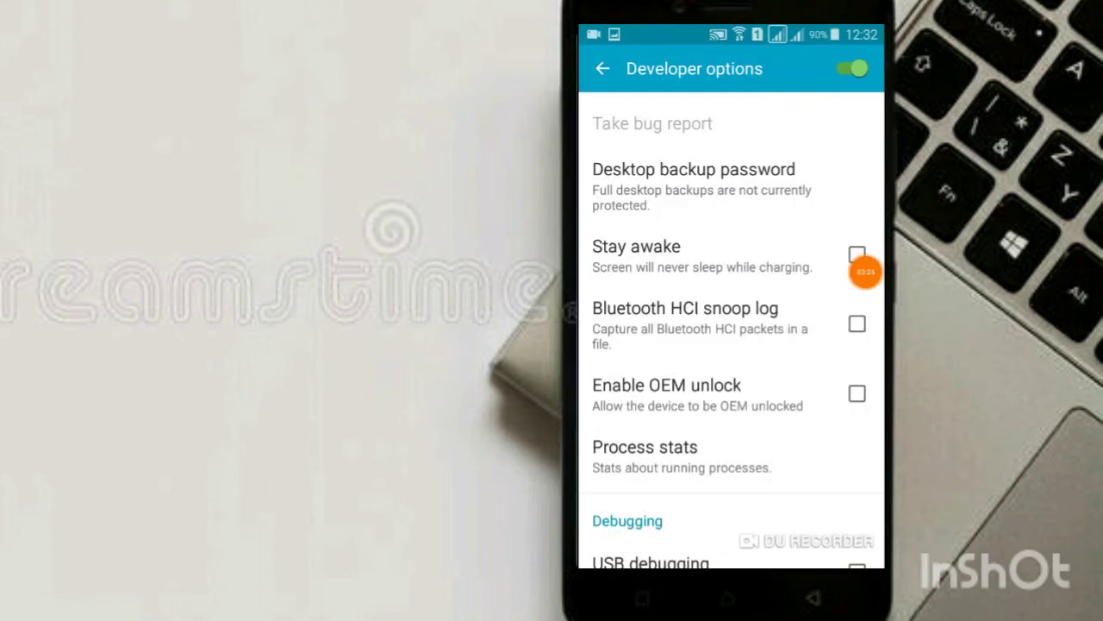
pyautogui.scroll(-5, 732, 330)
pyautogui.scroll(-5, 732, 330)
pyautogui.scroll(-5, 732, 330)
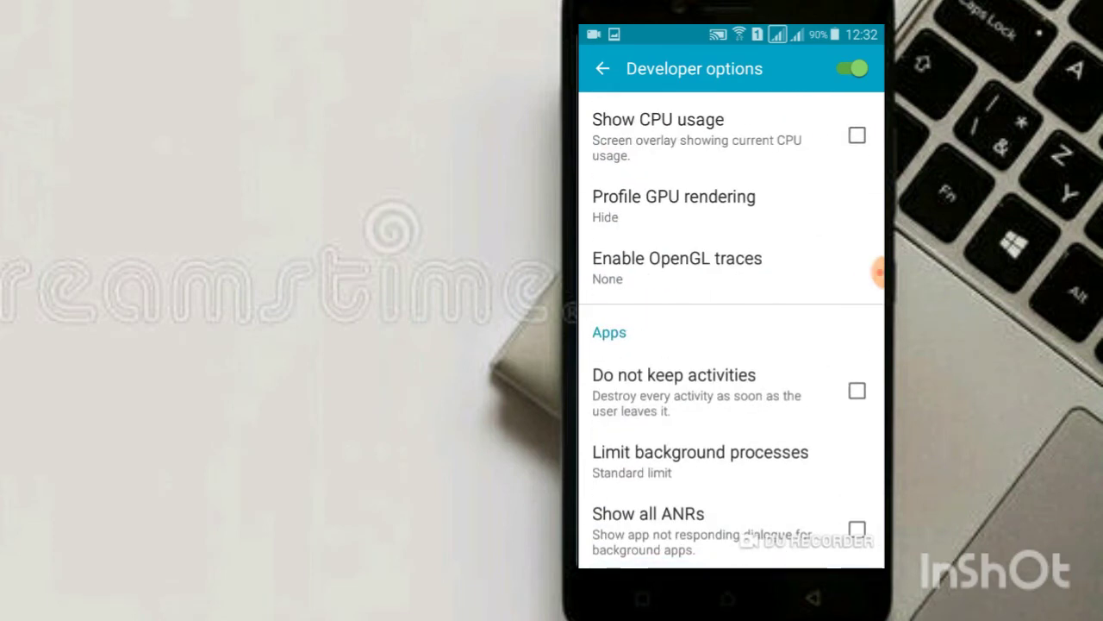
pyautogui.moveTo(879, 272)
pyautogui.mouseDown()
pyautogui.moveTo(747, 323)
pyautogui.moveTo(684, 485)
pyautogui.moveTo(813, 468)
pyautogui.moveTo(802, 451)
pyautogui.moveTo(693, 468)
pyautogui.moveTo(796, 454)
pyautogui.moveTo(699, 453)
pyautogui.moveTo(817, 365)
pyautogui.moveTo(865, 233)
pyautogui.mouseUp()
pyautogui.click(865, 232)
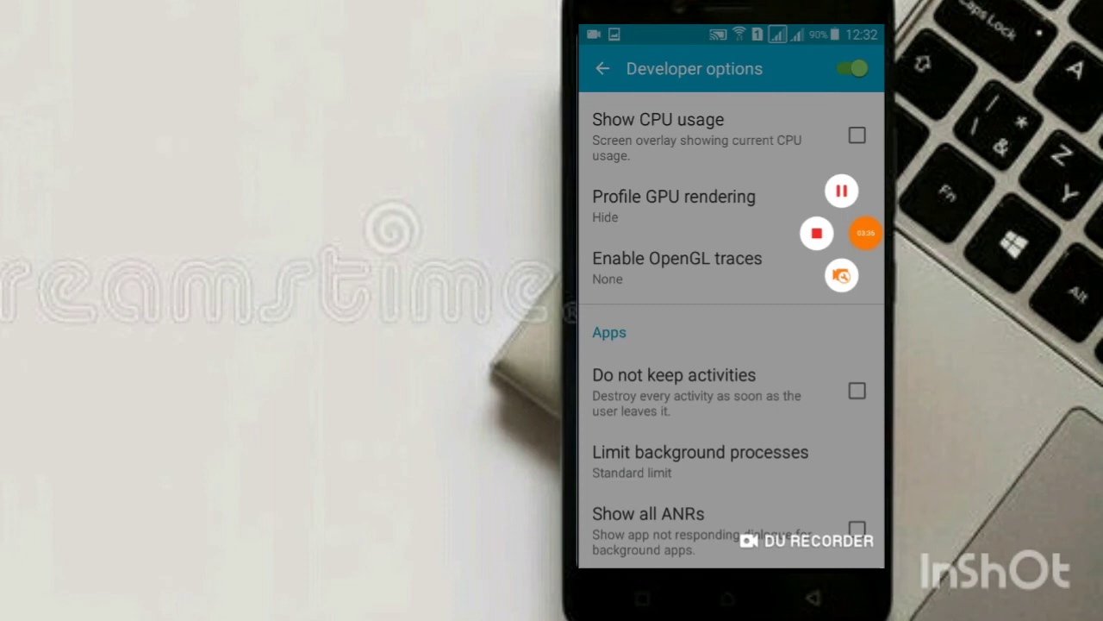
pyautogui.click(865, 233)
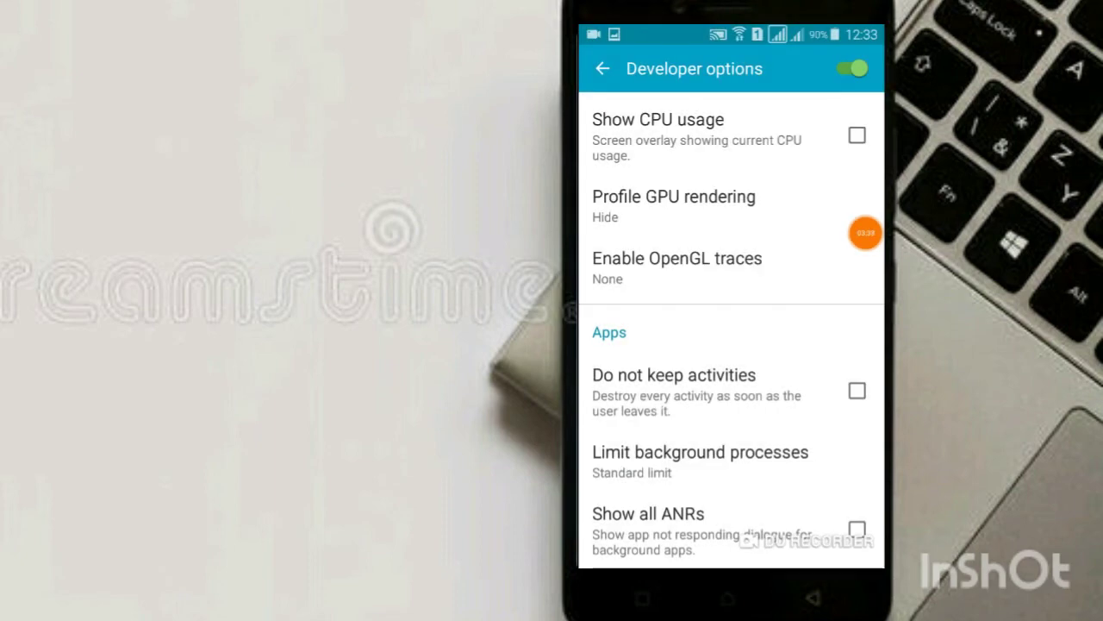
pyautogui.click(700, 460)
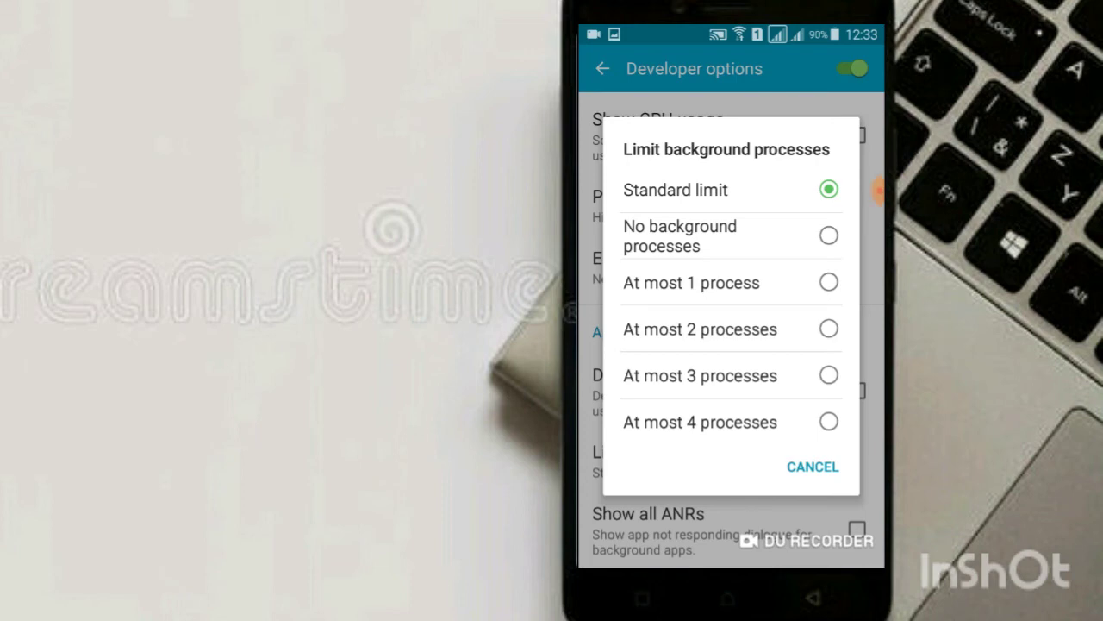
pyautogui.click(680, 235)
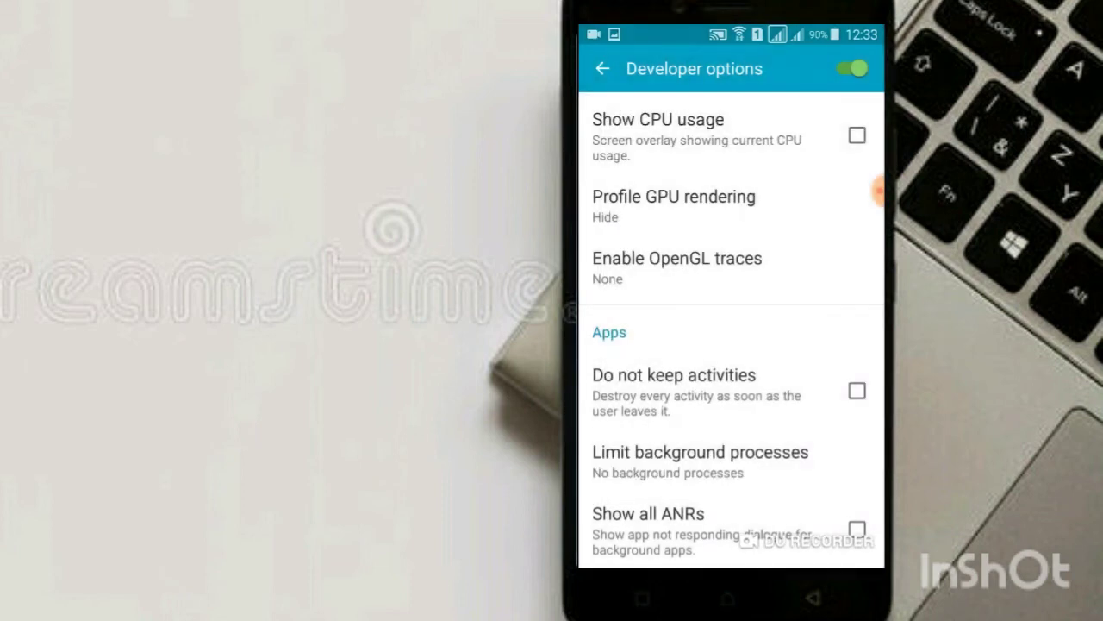
pyautogui.click(700, 461)
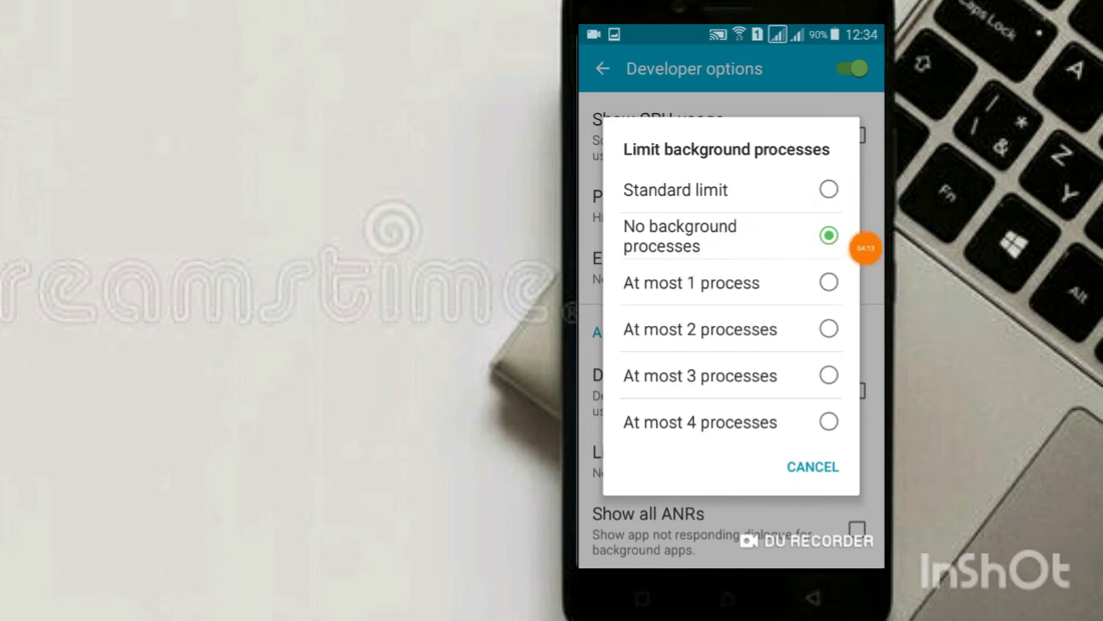
pyautogui.press('Escape')
# - Open the app drawer and swipe to the page containing Play Store
pyautogui.click(866, 248)
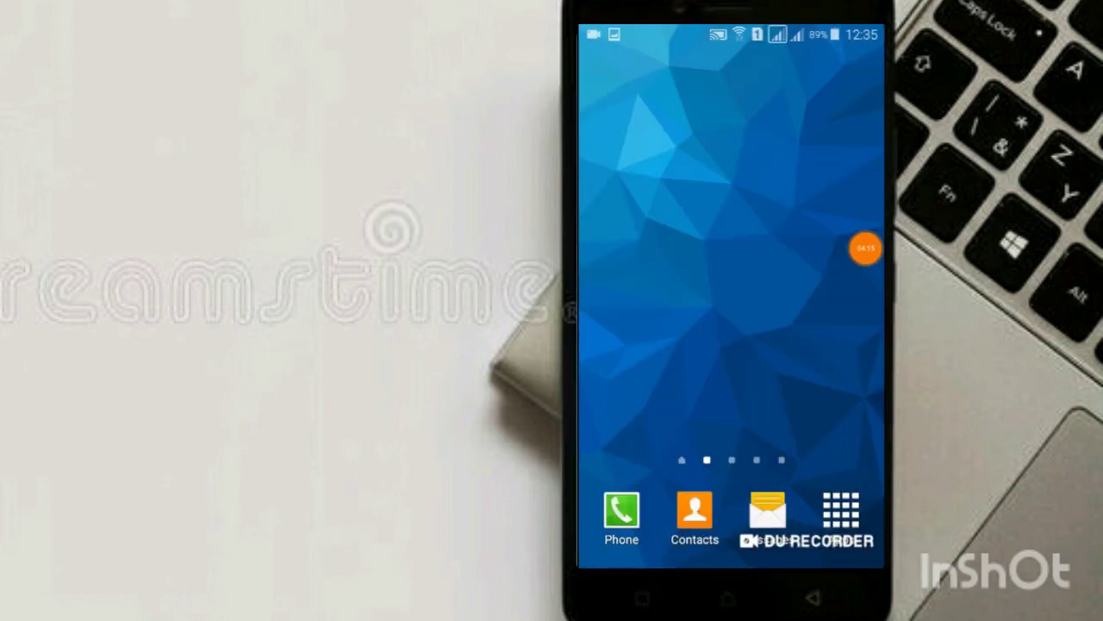
pyautogui.click(840, 510)
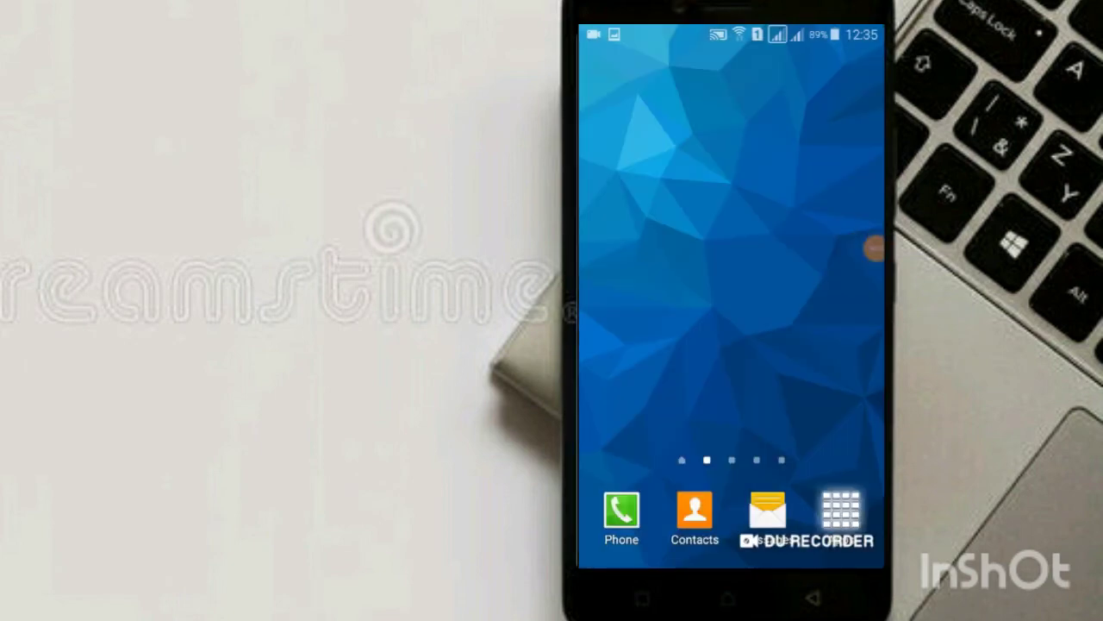
pyautogui.moveTo(819, 302); pyautogui.dragTo(620, 301)
pyautogui.moveTo(638, 344)
pyautogui.mouseDown()
pyautogui.moveTo(845, 344)
pyautogui.moveTo(621, 345)
pyautogui.moveTo(845, 345)
pyautogui.mouseUp()
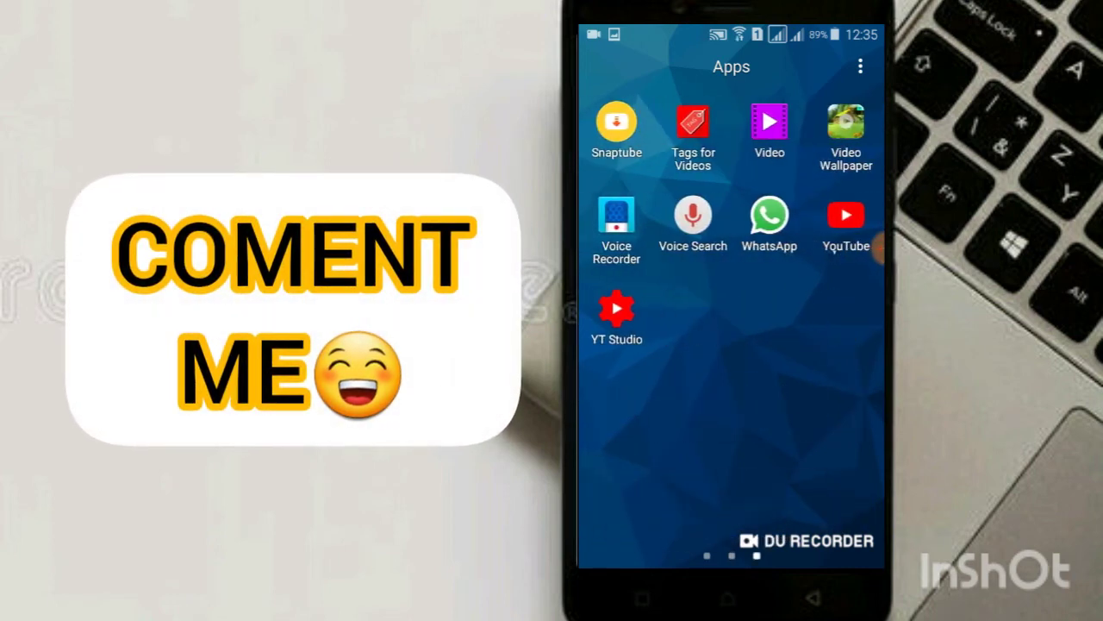
pyautogui.moveTo(638, 345); pyautogui.dragTo(845, 345)
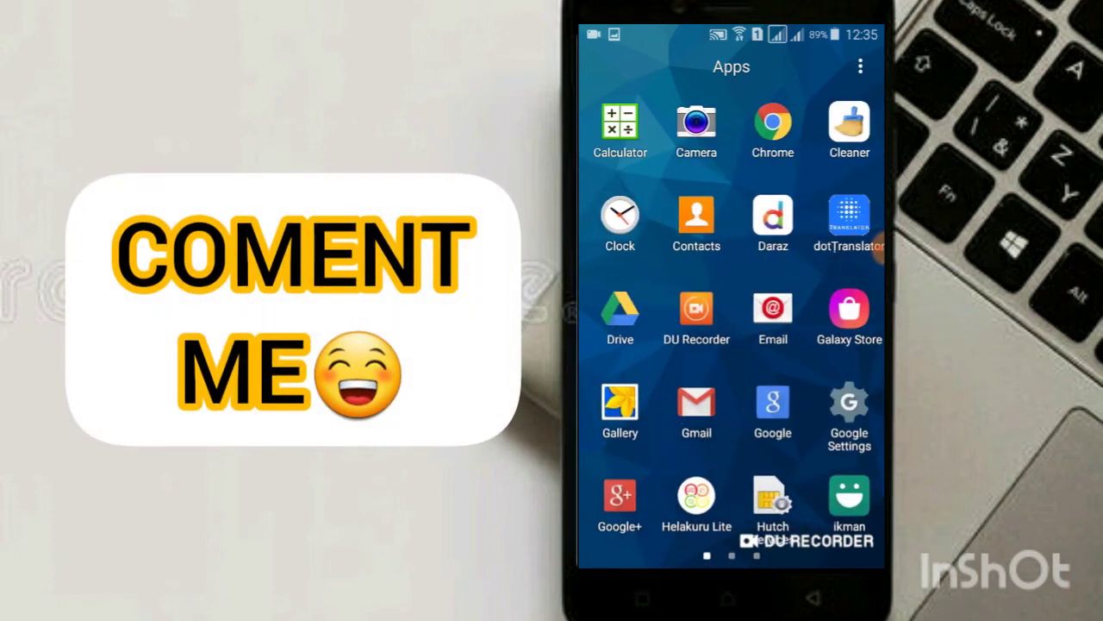
pyautogui.moveTo(850, 121)
pyautogui.mouseDown()
pyautogui.moveTo(777, 163)
pyautogui.moveTo(847, 123)
pyautogui.moveTo(795, 217)
pyautogui.moveTo(813, 169)
pyautogui.moveTo(866, 203)
pyautogui.moveTo(866, 257)
pyautogui.mouseUp()
pyautogui.moveTo(827, 345); pyautogui.dragTo(621, 345)
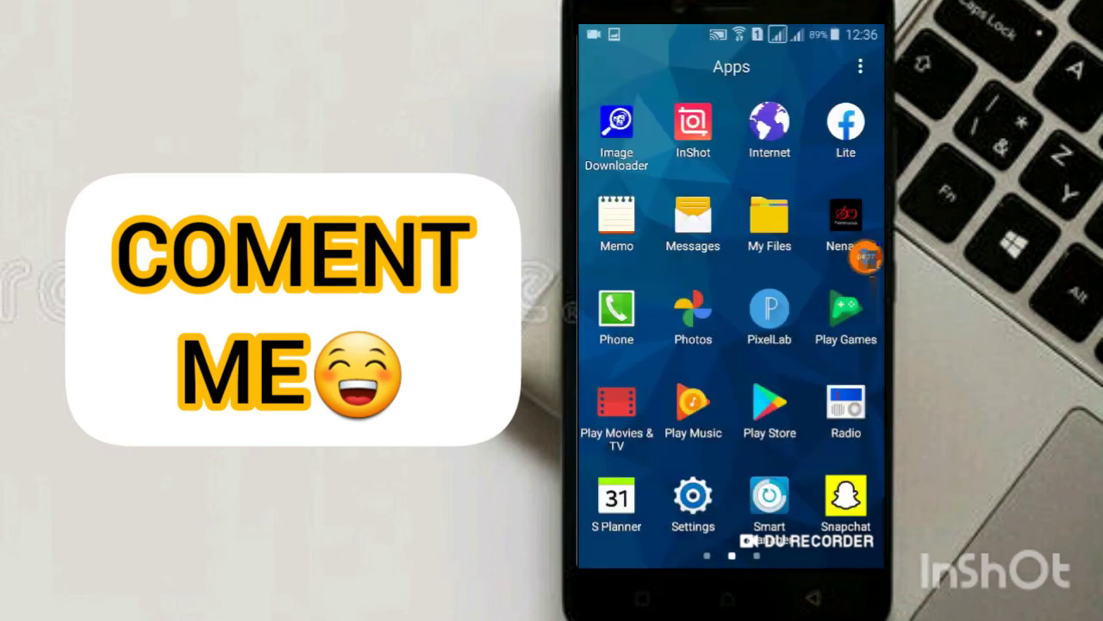
pyautogui.moveTo(864, 256)
pyautogui.mouseDown()
pyautogui.moveTo(850, 252)
pyautogui.moveTo(771, 308)
pyautogui.moveTo(864, 292)
pyautogui.mouseUp()
# - Launch Play Store, rerun the 'clean master 2021' search and open Phone Cleaner - Android Clean
pyautogui.click(769, 402)
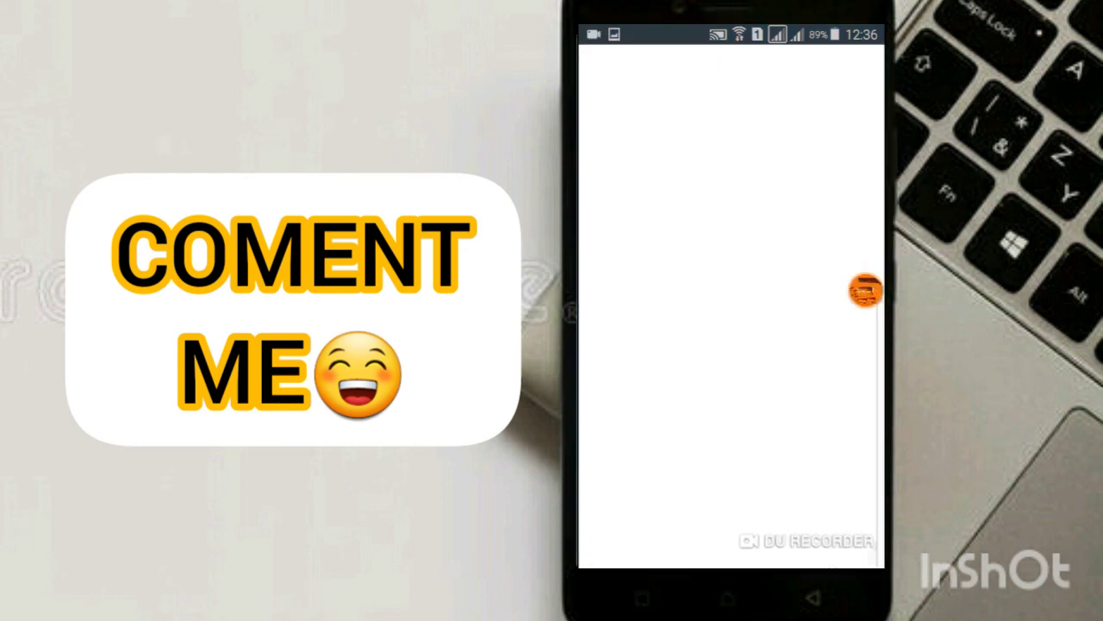
pyautogui.click(710, 68)
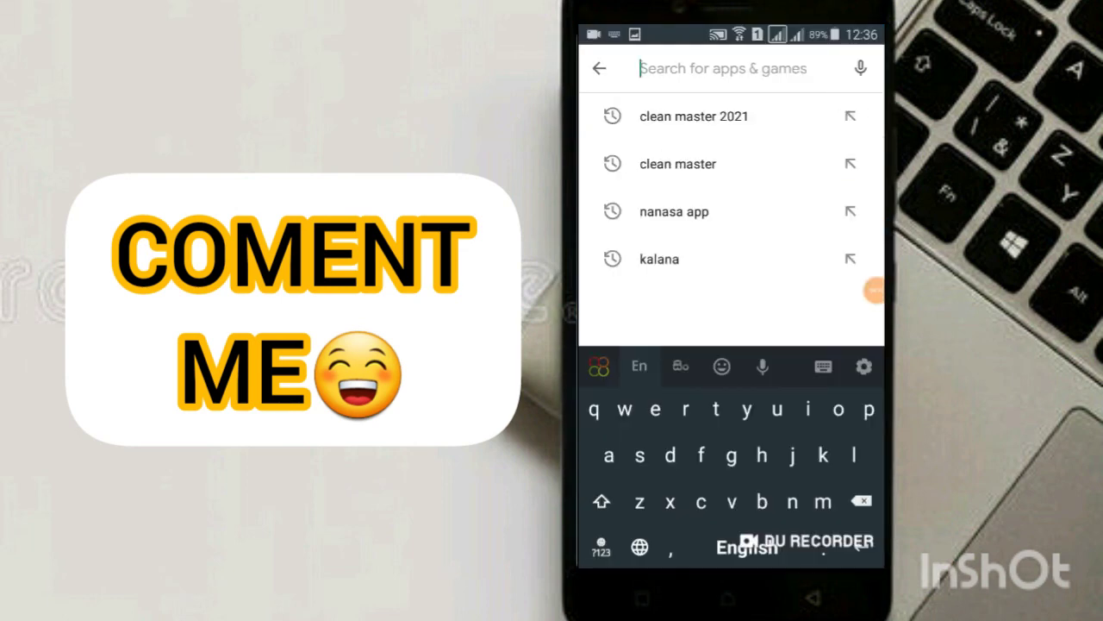
pyautogui.click(693, 115)
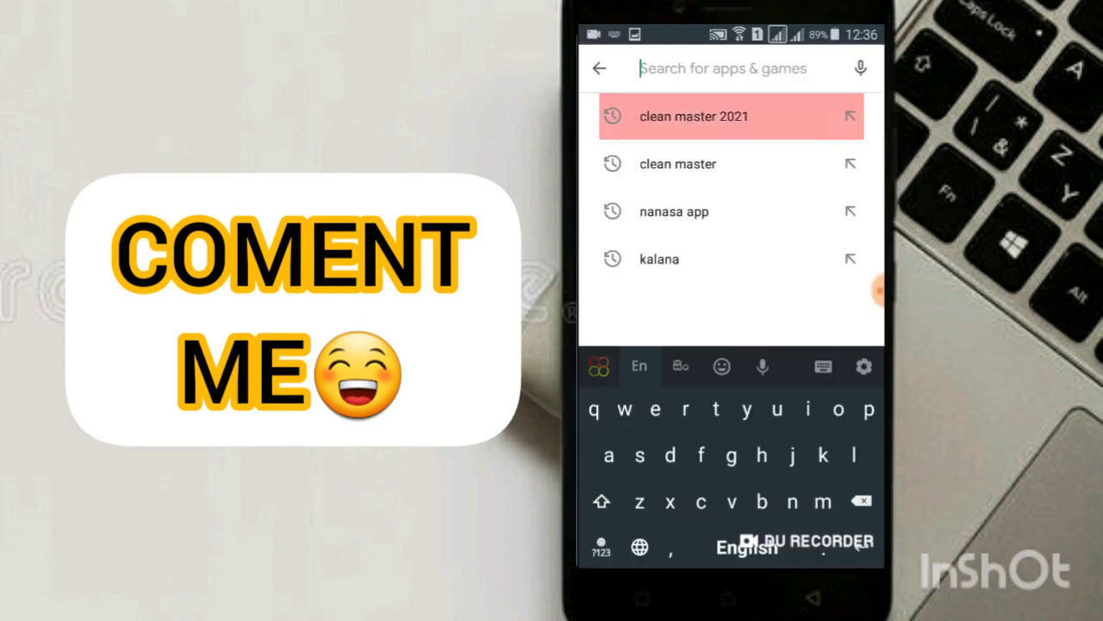
pyautogui.scroll(-2, 731, 345)
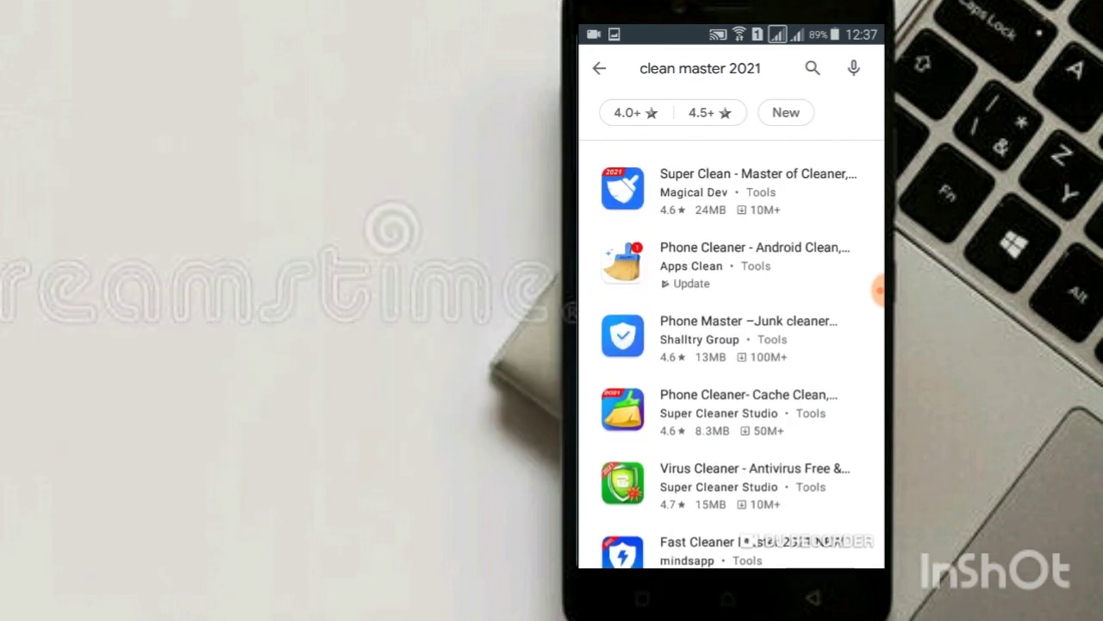
pyautogui.moveTo(880, 291); pyautogui.dragTo(824, 271)
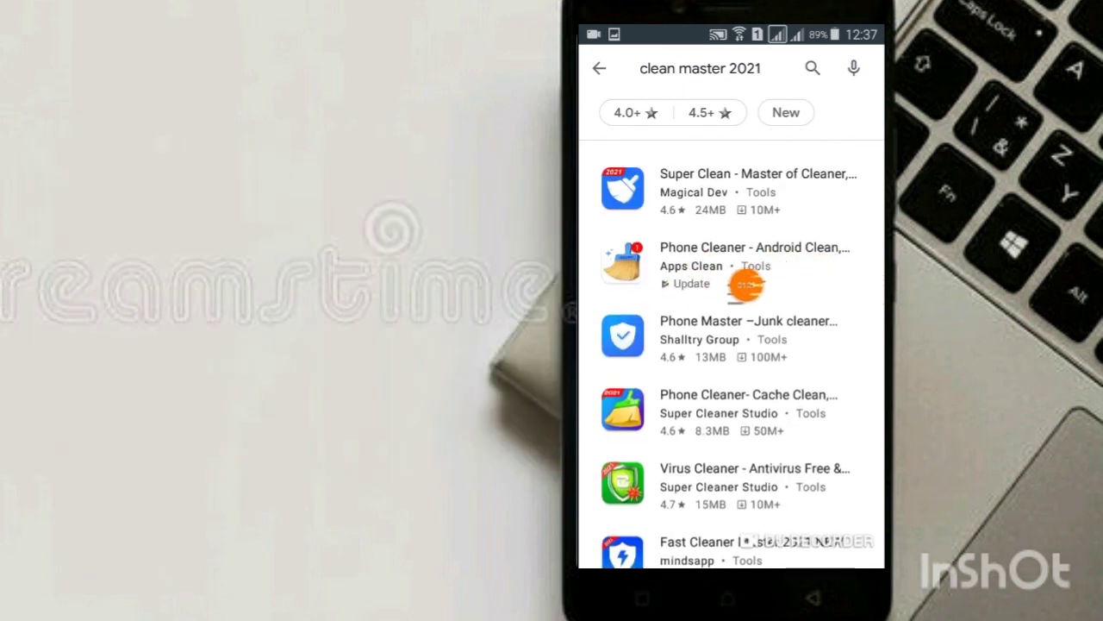
pyautogui.click(731, 264)
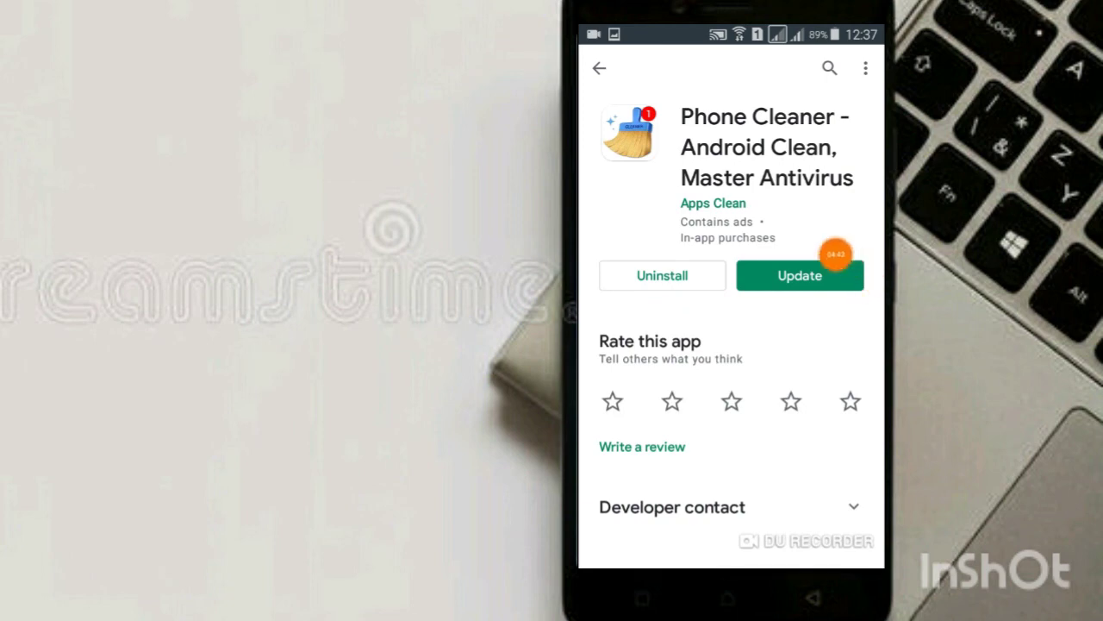
pyautogui.moveTo(845, 246)
pyautogui.mouseDown()
pyautogui.moveTo(765, 218)
pyautogui.moveTo(866, 227)
pyautogui.mouseUp()
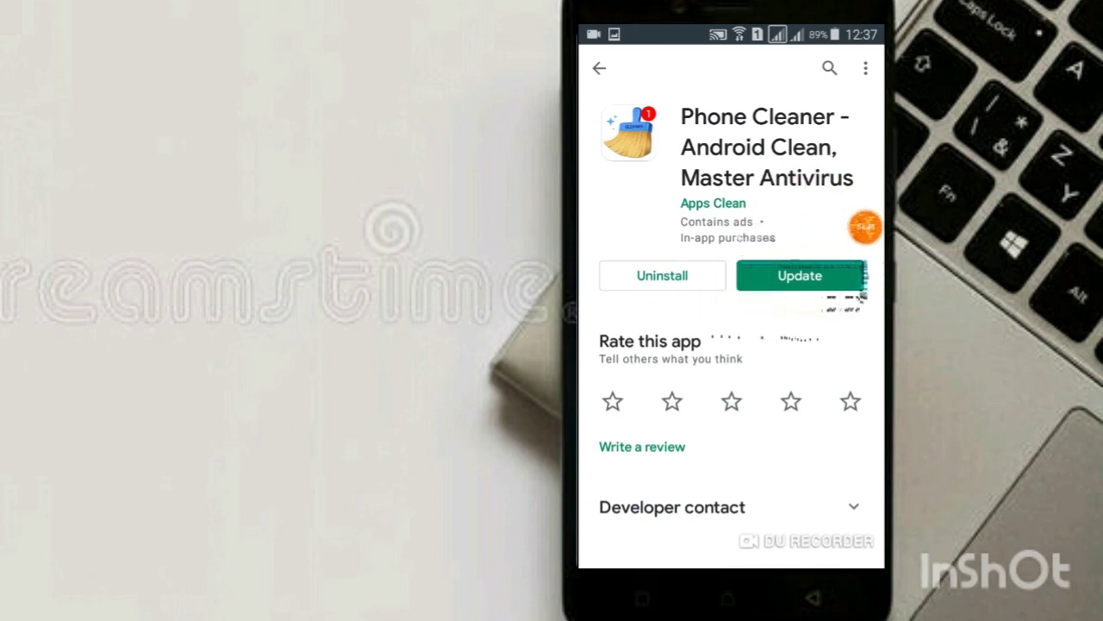